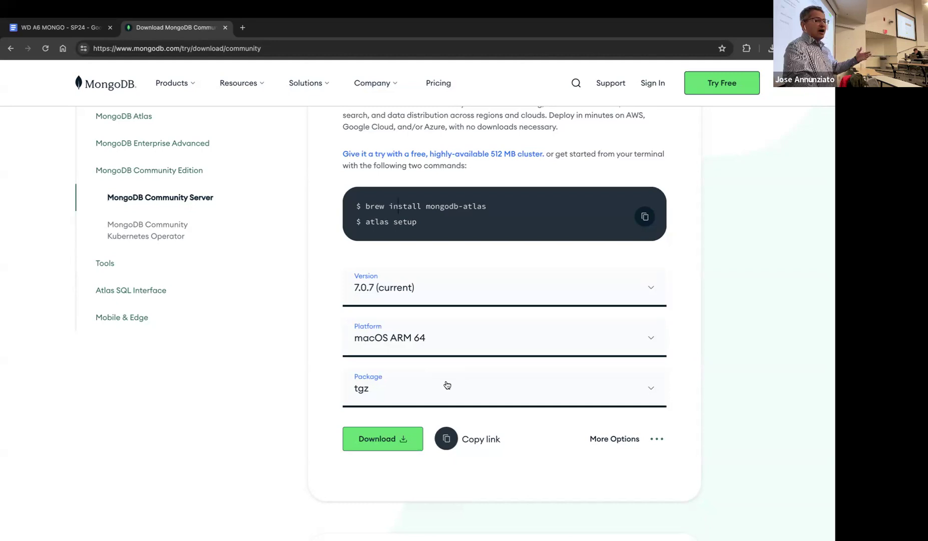
- Switch to the WD A6 MONGO - SP24 document and read section 2.1.1, highlighting the brew command and the /usr/local MongoDB path
{"action": "scroll", "coordinate": [447, 385], "scroll_direction": "up", "scroll_amount": 6}
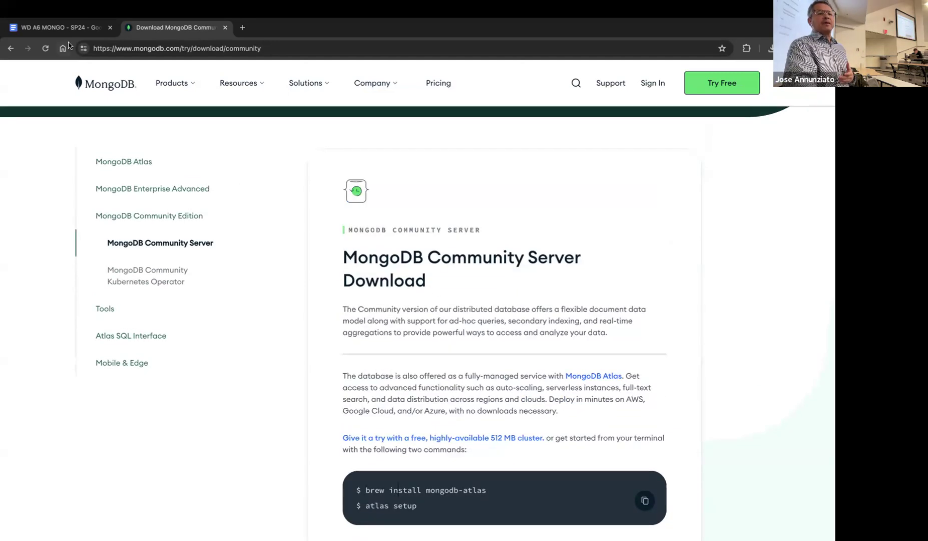
{"action": "left_click", "coordinate": [61, 28]}
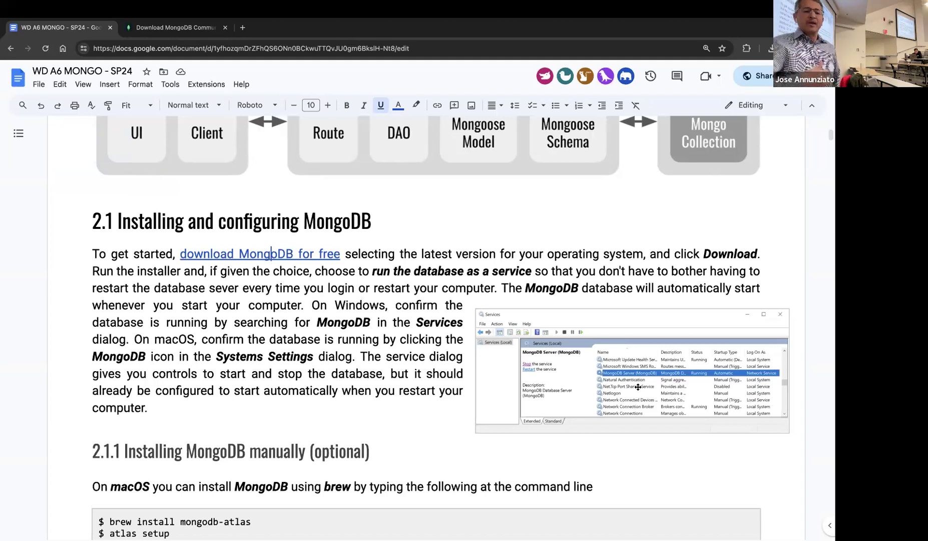
{"action": "scroll", "coordinate": [638, 387], "scroll_direction": "down", "scroll_amount": 5}
{"action": "left_click", "coordinate": [166, 391]}
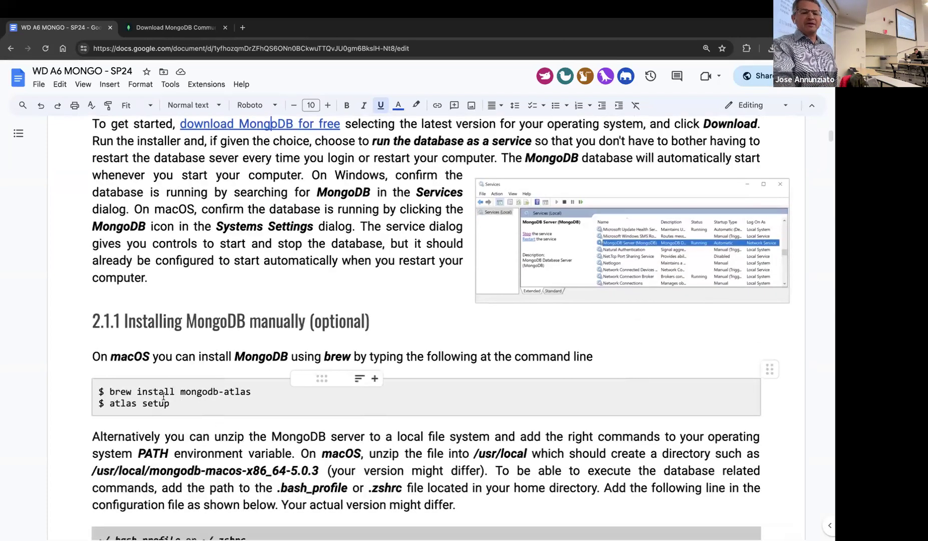
{"action": "triple_click", "coordinate": [165, 385]}
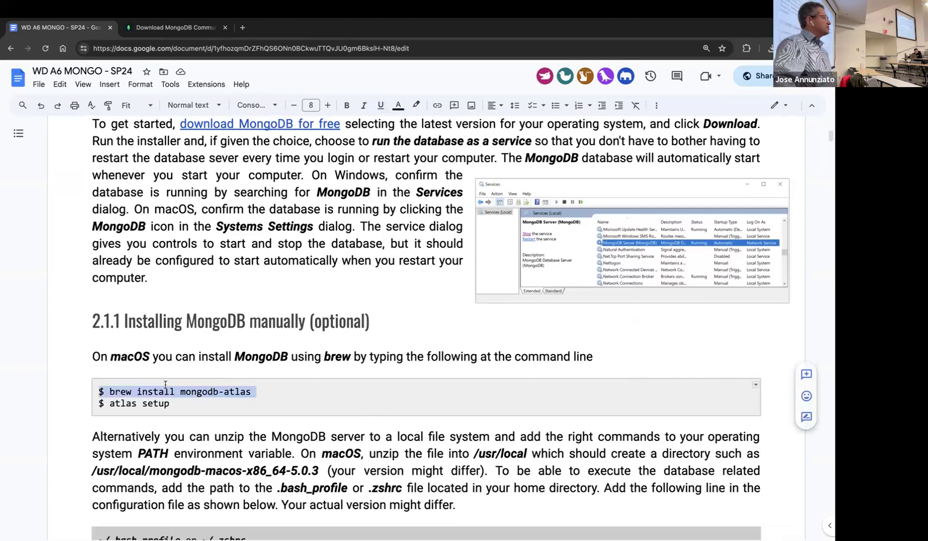
{"action": "scroll", "coordinate": [165, 384], "scroll_direction": "down", "scroll_amount": 1}
{"action": "left_click", "coordinate": [201, 420]}
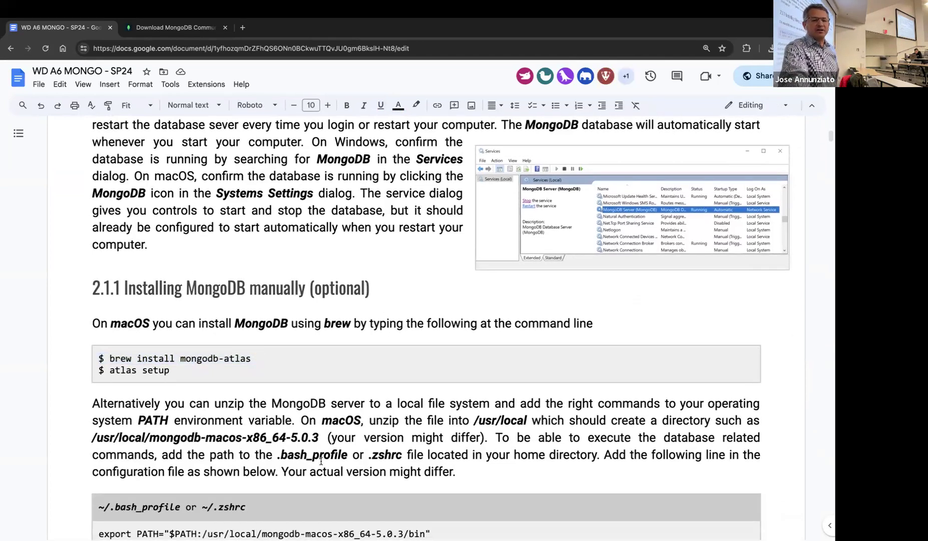
{"action": "scroll", "coordinate": [327, 442], "scroll_direction": "down", "scroll_amount": 3}
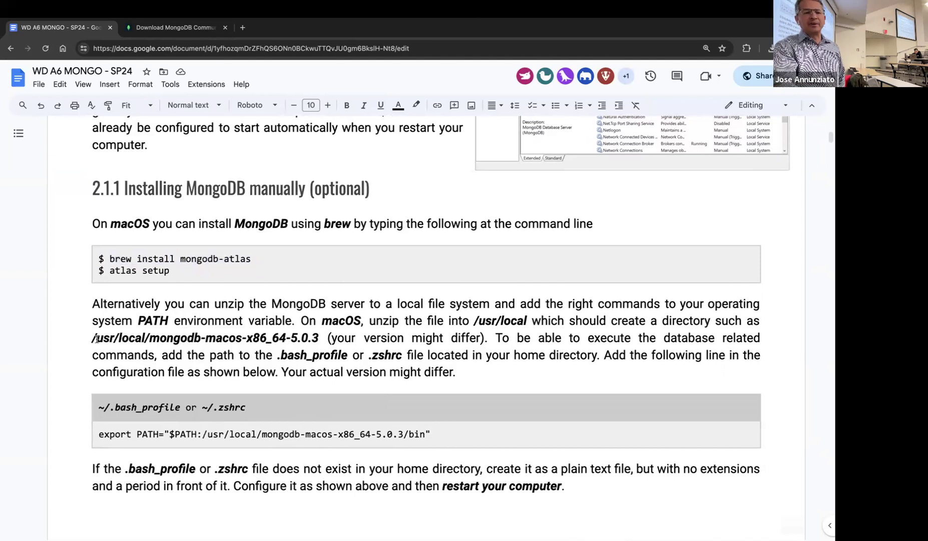
{"action": "left_click_drag", "start_coordinate": [98, 339], "coordinate": [183, 340]}
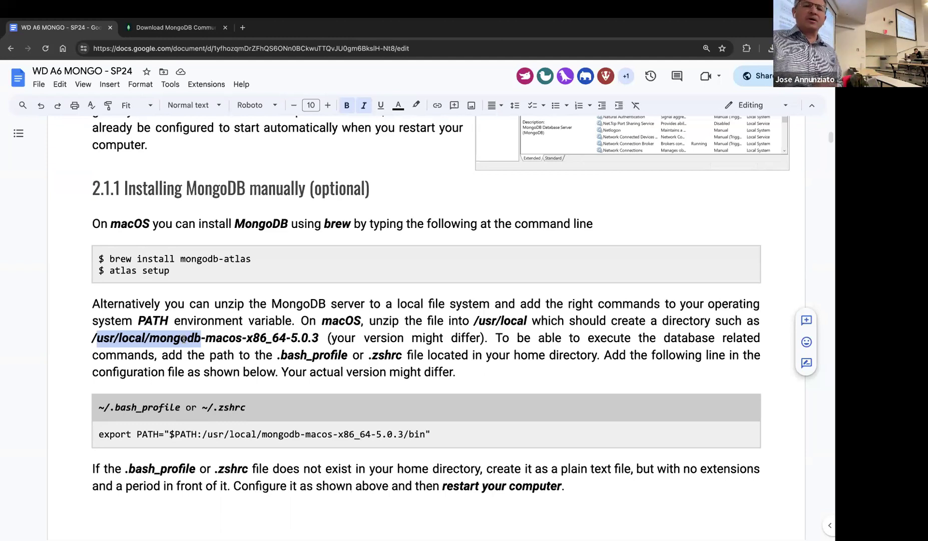
- Read section 2.2 on using MongoDB Compass, highlighting its instructions paragraph and clearing the highlight
{"action": "scroll", "coordinate": [184, 339], "scroll_direction": "down", "scroll_amount": 7}
{"action": "scroll", "coordinate": [184, 339], "scroll_direction": "down", "scroll_amount": 3}
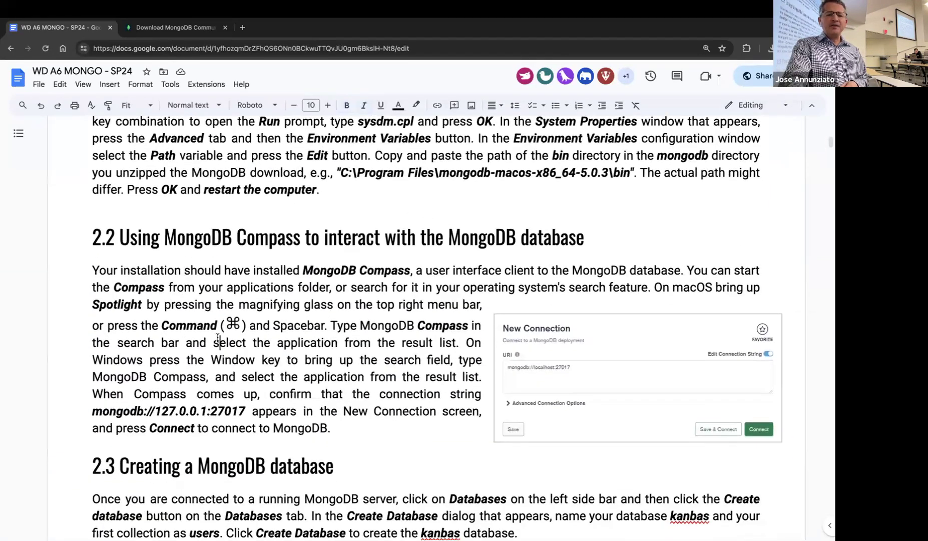
{"action": "triple_click", "coordinate": [218, 338]}
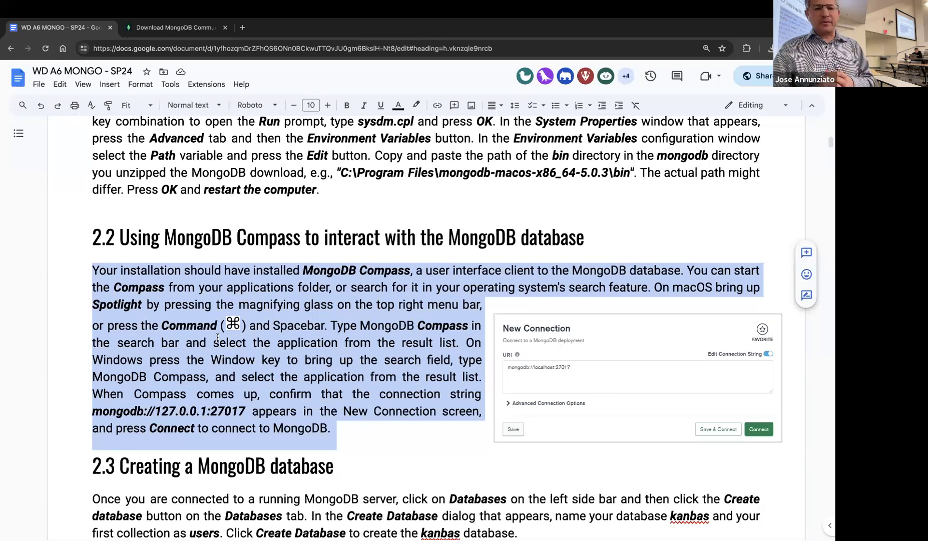
{"action": "scroll", "coordinate": [218, 338], "scroll_direction": "down", "scroll_amount": 1}
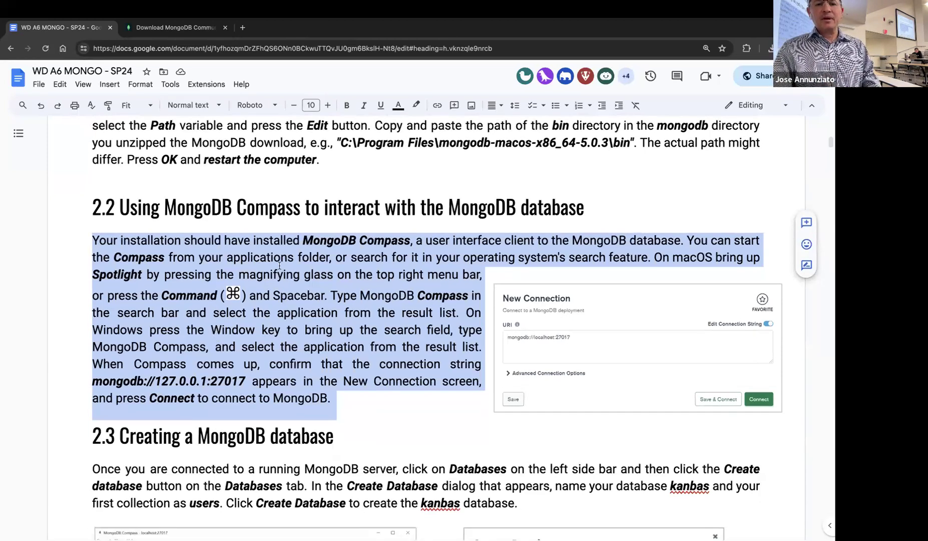
{"action": "left_click", "coordinate": [295, 282]}
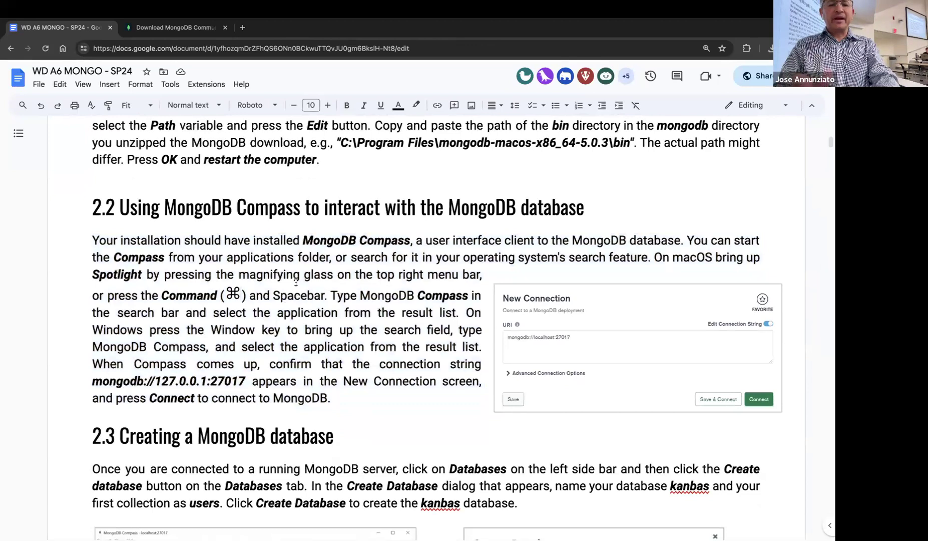
- Switch to Terminal, enter the path /usr/local/mongodb-macos-x86_64-6.0.5/bin/ at the prompt and list its possible completions
{"action": "key", "text": "super+Tab"}
{"action": "key", "text": "super+Tab"}
{"action": "key", "text": "super+Tab"}
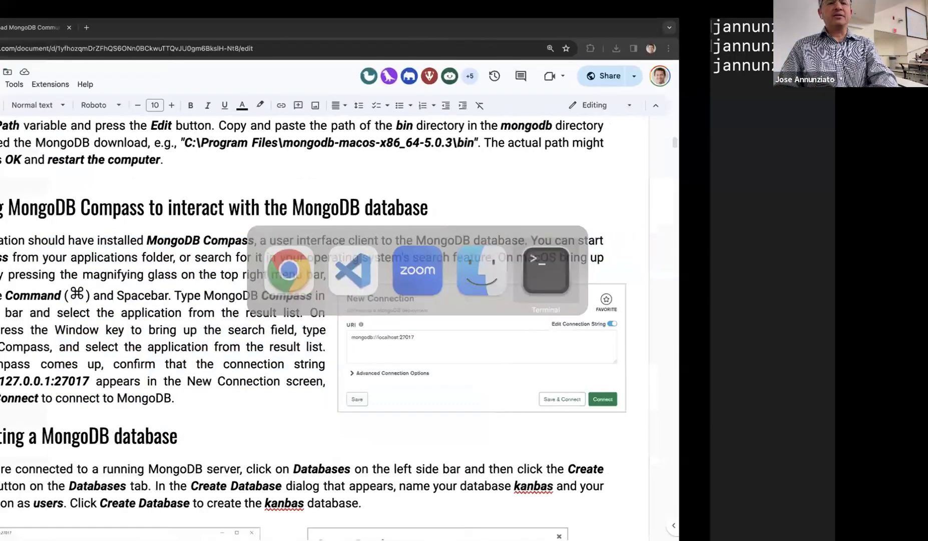
{"action": "type", "text": "/us"}
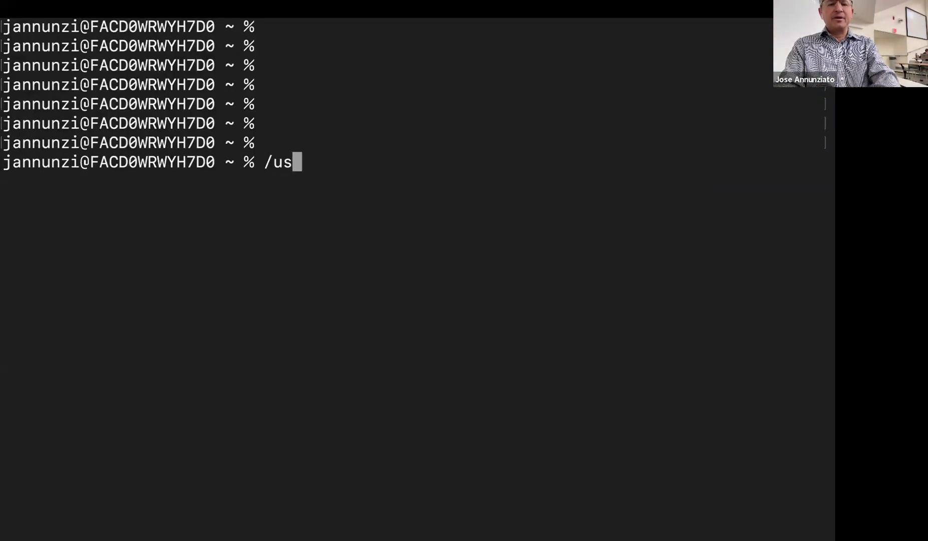
{"action": "type", "text": "r/lo"}
{"action": "key", "text": "Tab"}
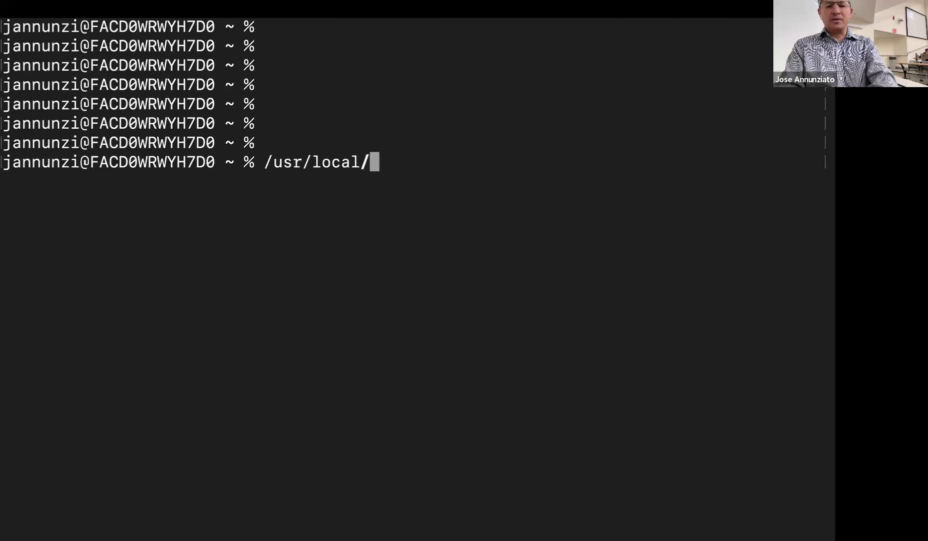
{"action": "type", "text": "mo"}
{"action": "key", "text": "Tab"}
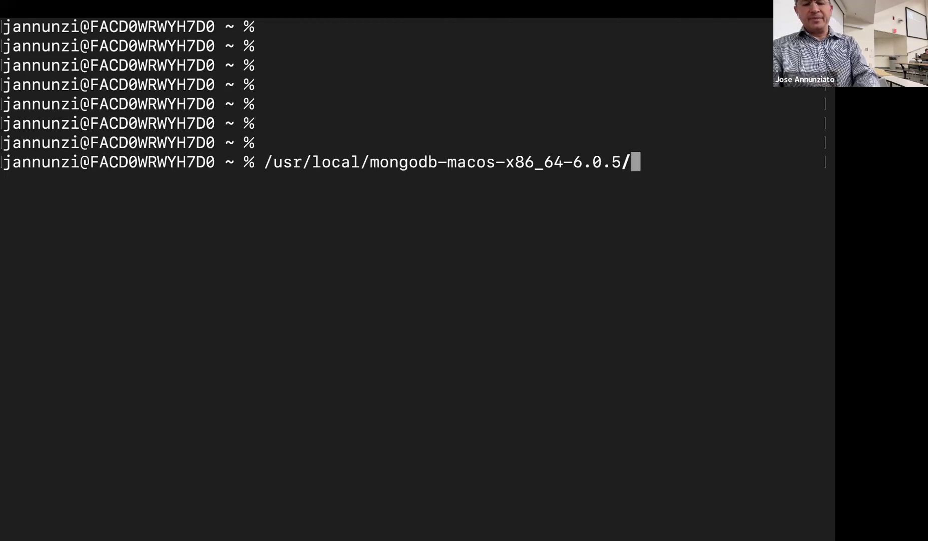
{"action": "type", "text": "bin/"}
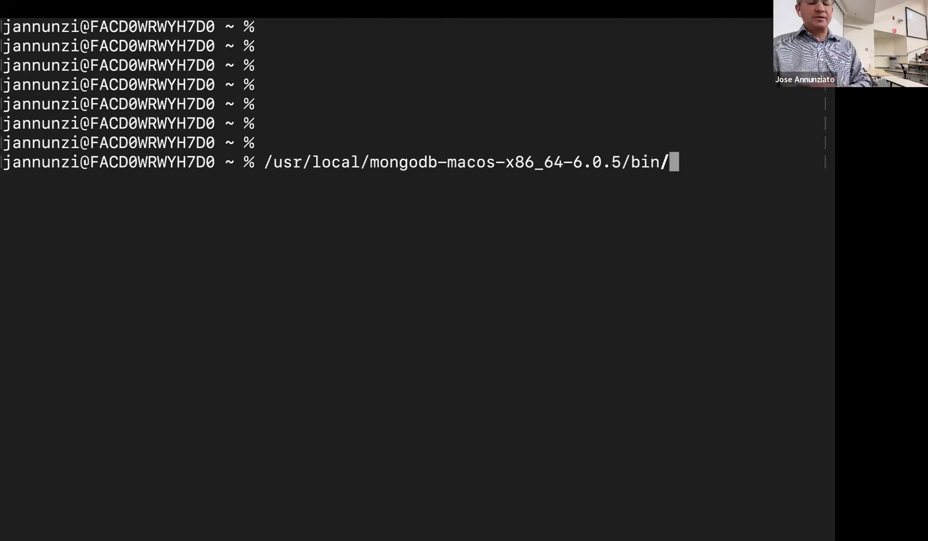
{"action": "key", "text": "Tab"}
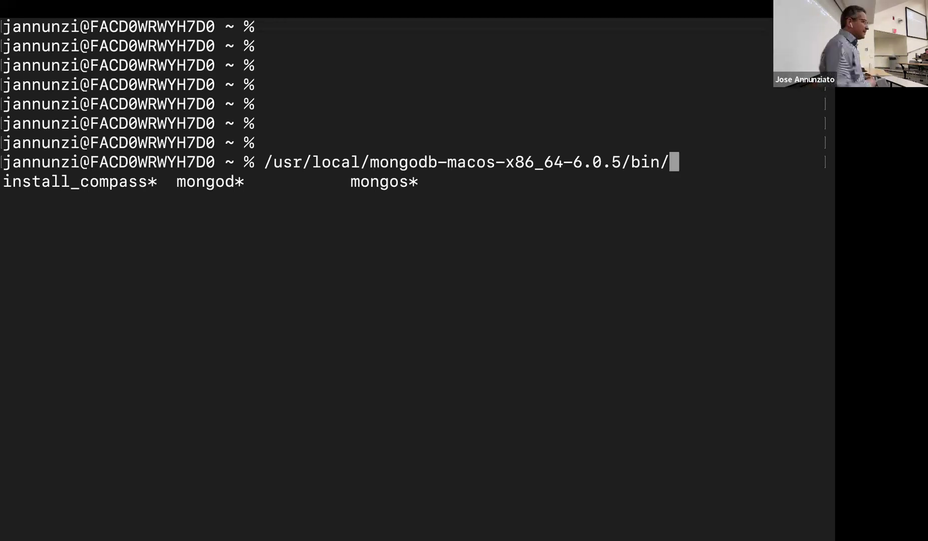
- Try to start the MongoDB server by completing the path with mongod and running it without options
{"action": "type", "text": "mo"}
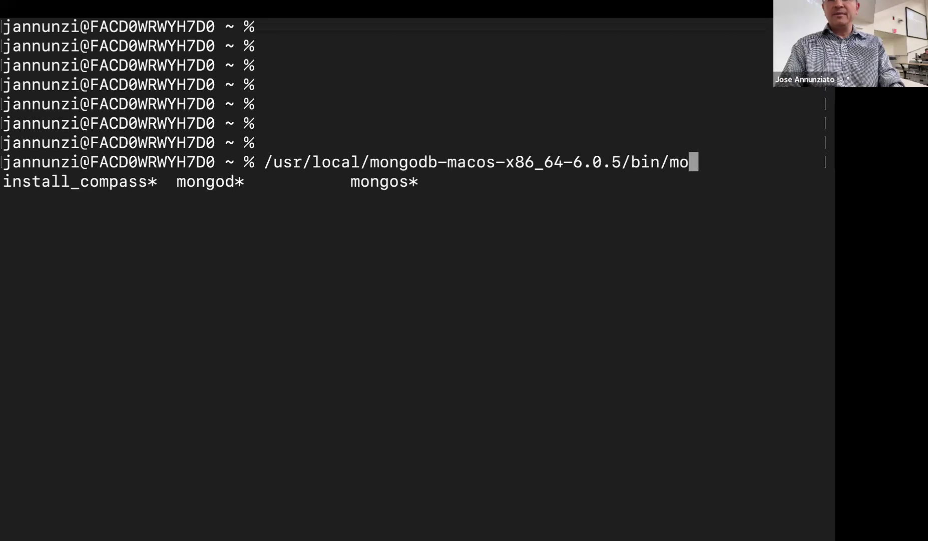
{"action": "key", "text": "Tab"}
{"action": "type", "text": "d"}
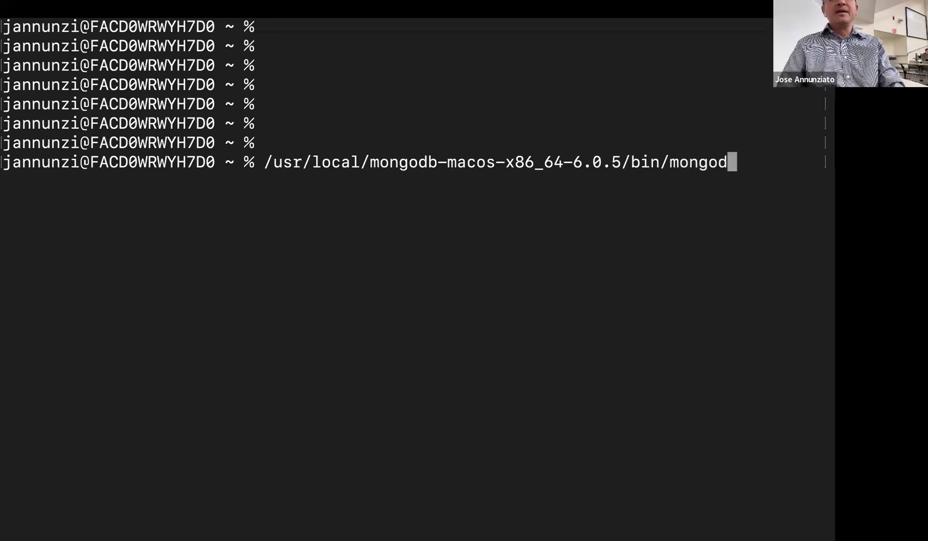
{"action": "key", "text": "Return"}
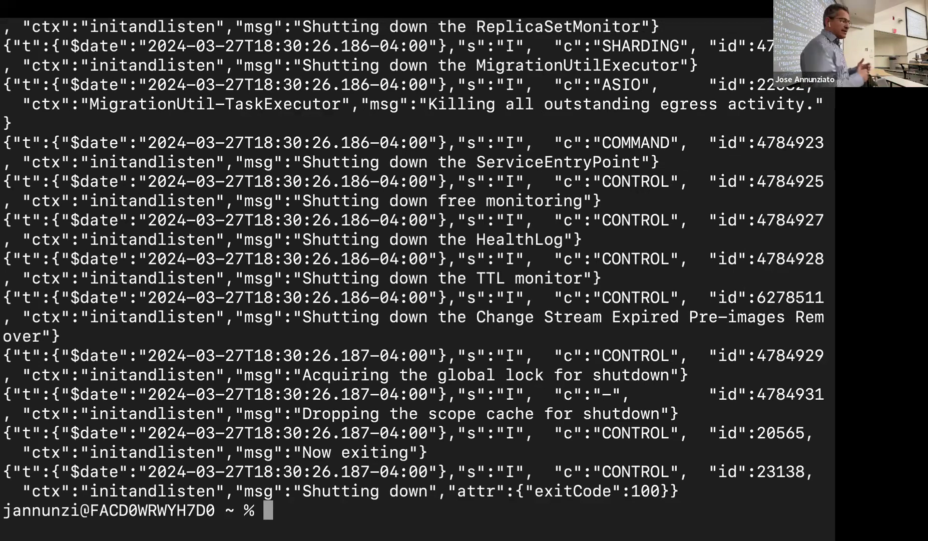
- List all files of the home directory in long format with ls -la and highlight the data folder
{"action": "type", "text": "ls -la"}
{"action": "key", "text": "Return"}
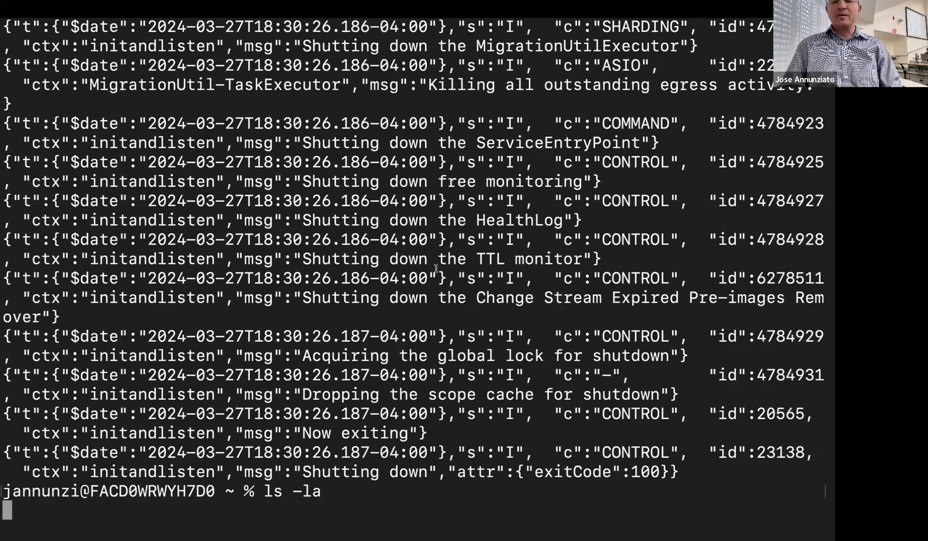
{"action": "double_click", "coordinate": [549, 279]}
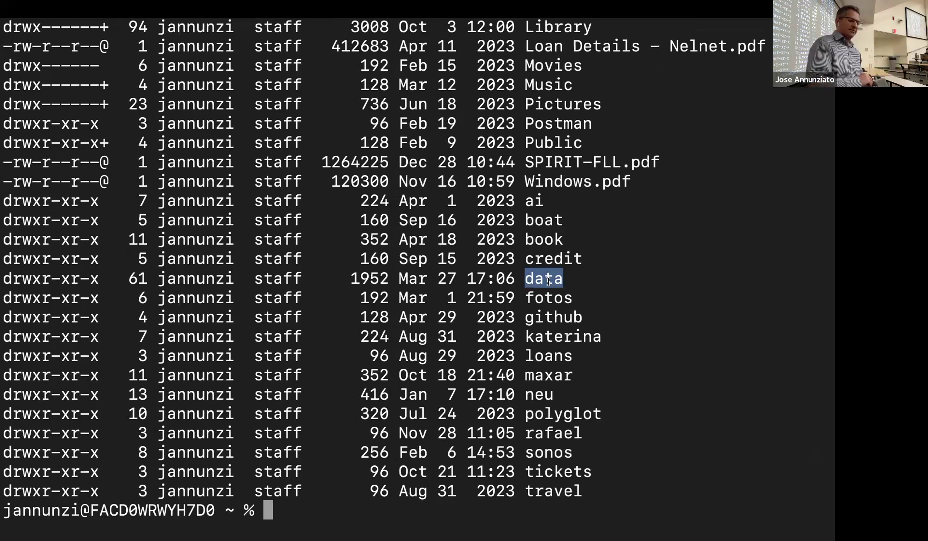
- Run the previous mongod command again with the option -dbpath data
{"action": "key", "text": "Up"}
{"action": "key", "text": "Up"}
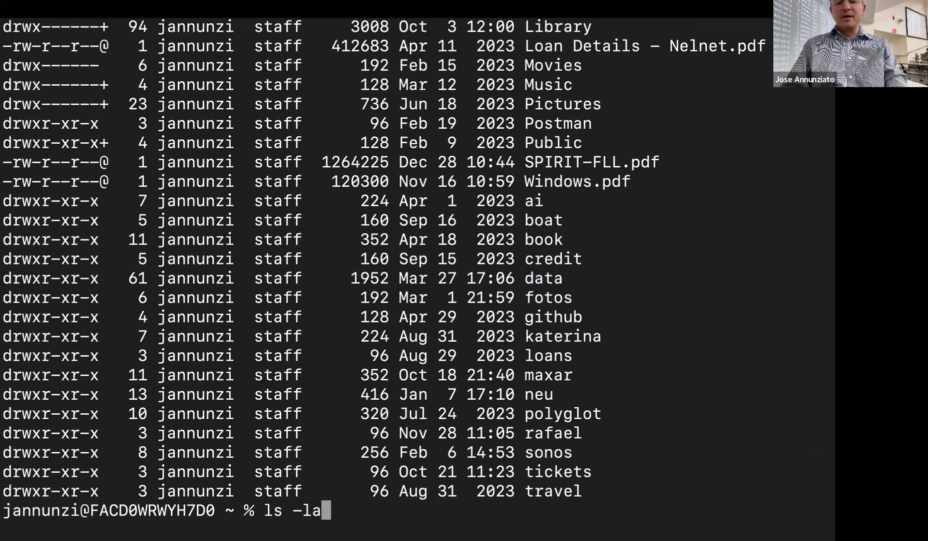
{"action": "type", "text": "-dbpath"}
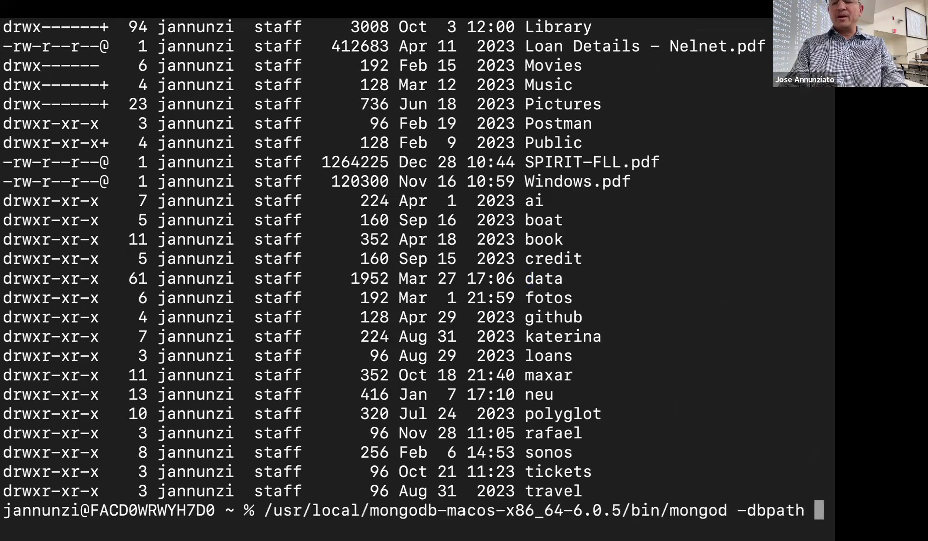
{"action": "type", "text": " data"}
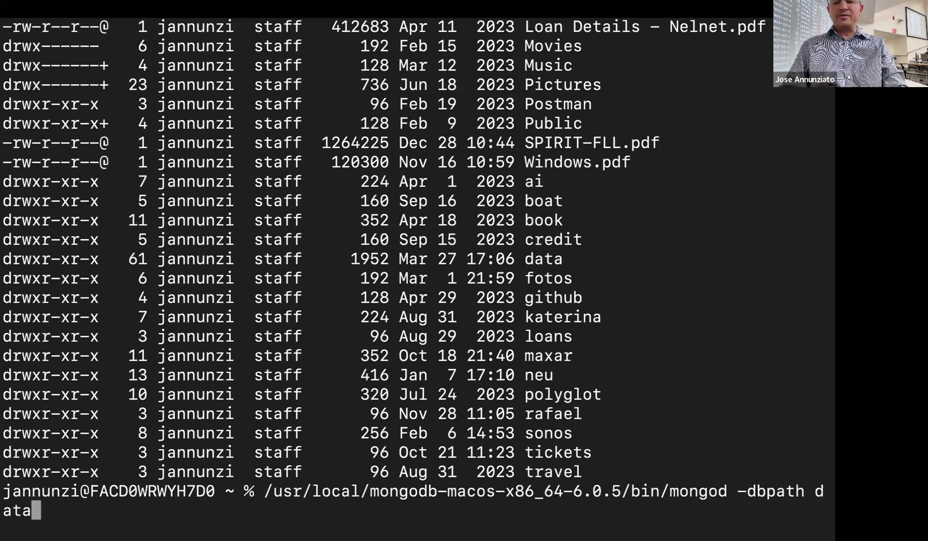
{"action": "key", "text": "Return"}
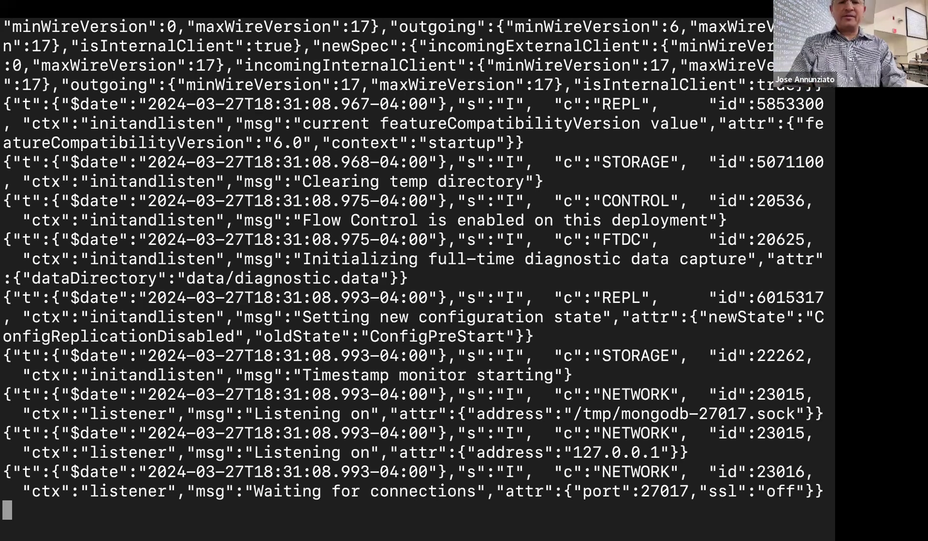
- Open MongoDB Compass, make its window full screen and highlight the port and host in the connection URI
{"action": "key", "text": "super+space"}
{"action": "type", "text": "comp"}
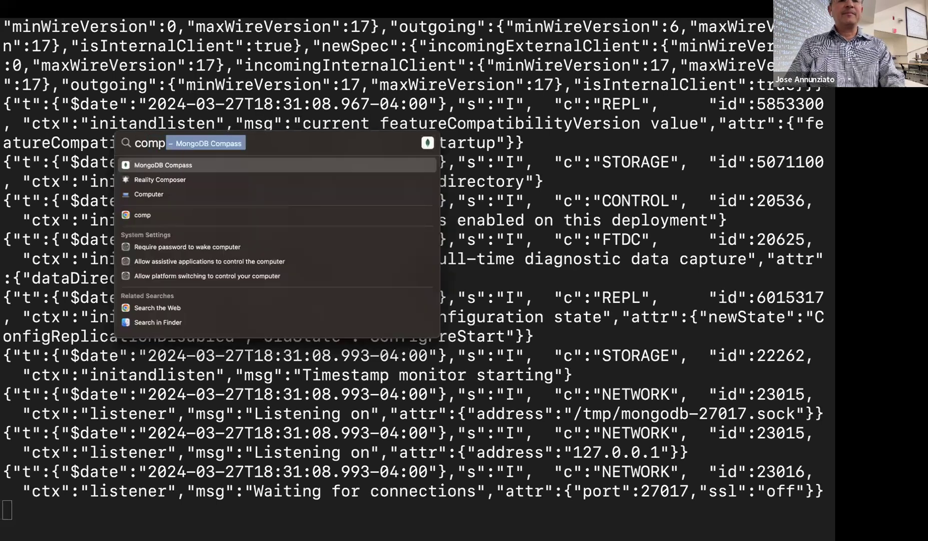
{"action": "key", "text": "Escape"}
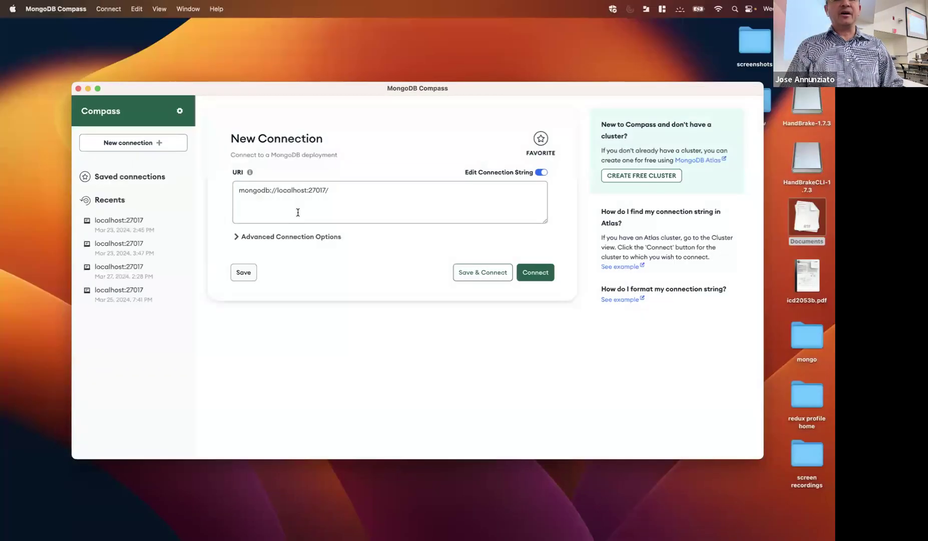
{"action": "left_click", "coordinate": [97, 88]}
{"action": "double_click", "coordinate": [295, 130]}
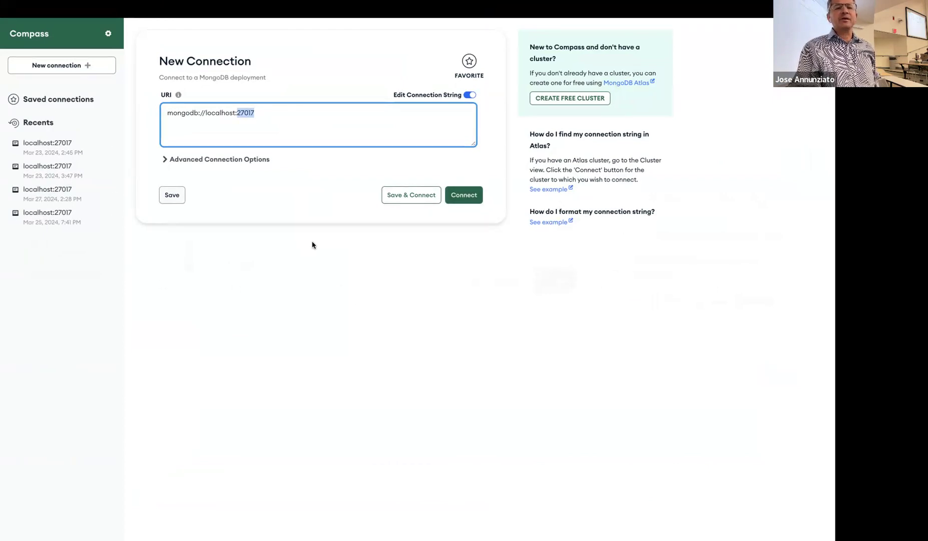
{"action": "double_click", "coordinate": [216, 113]}
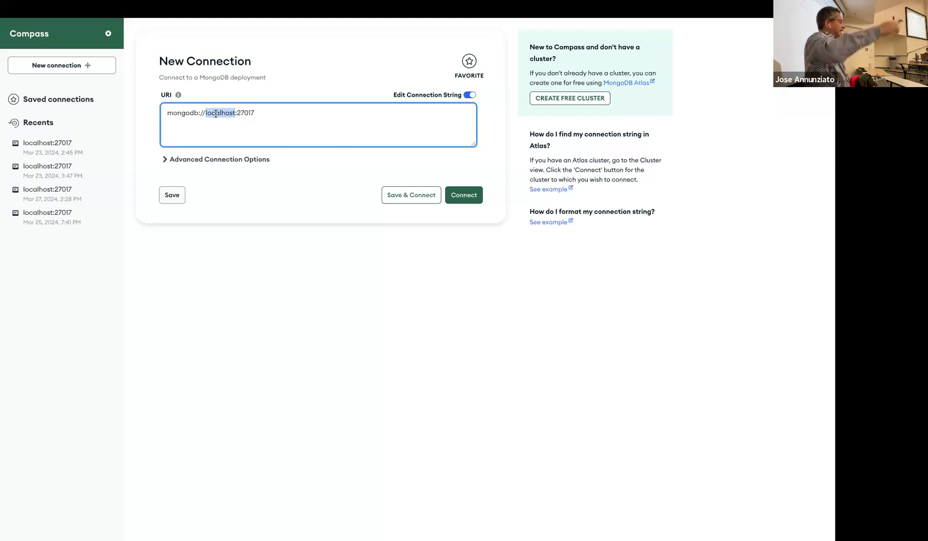
- Switch back to Chrome and show the MongoDB Community Server download page
{"action": "key", "text": "ctrl+Down"}
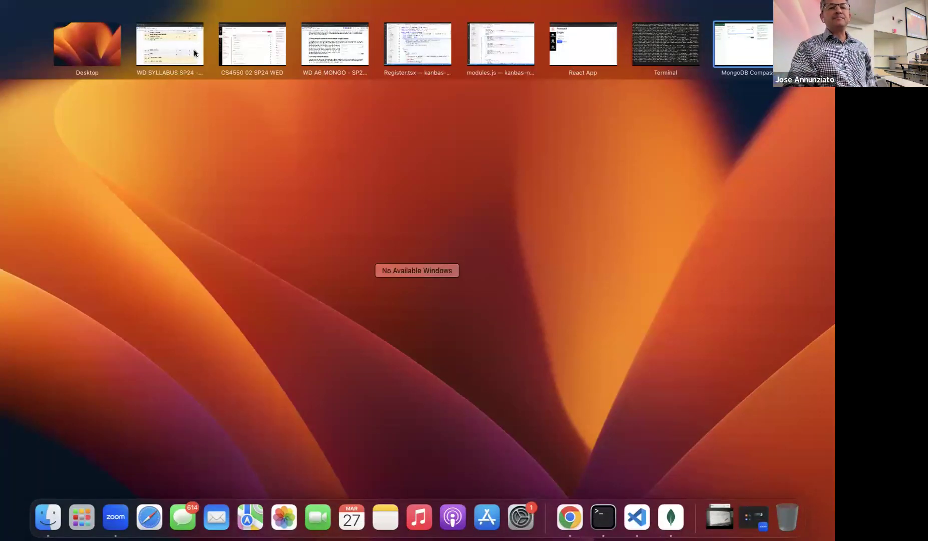
{"action": "left_click", "coordinate": [578, 45]}
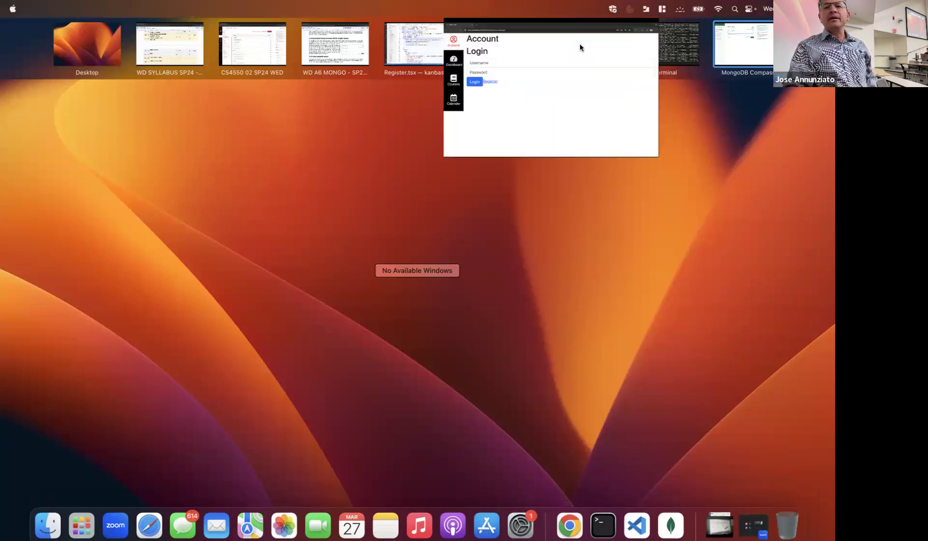
{"action": "key", "text": "ctrl+Left"}
{"action": "key", "text": "ctrl+Left"}
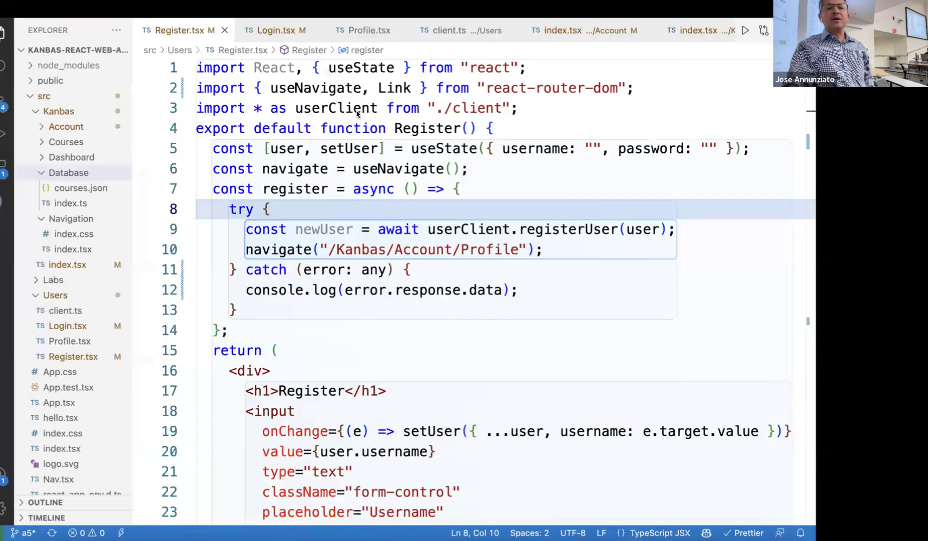
{"action": "key", "text": "ctrl+Right"}
{"action": "left_click", "coordinate": [175, 29]}
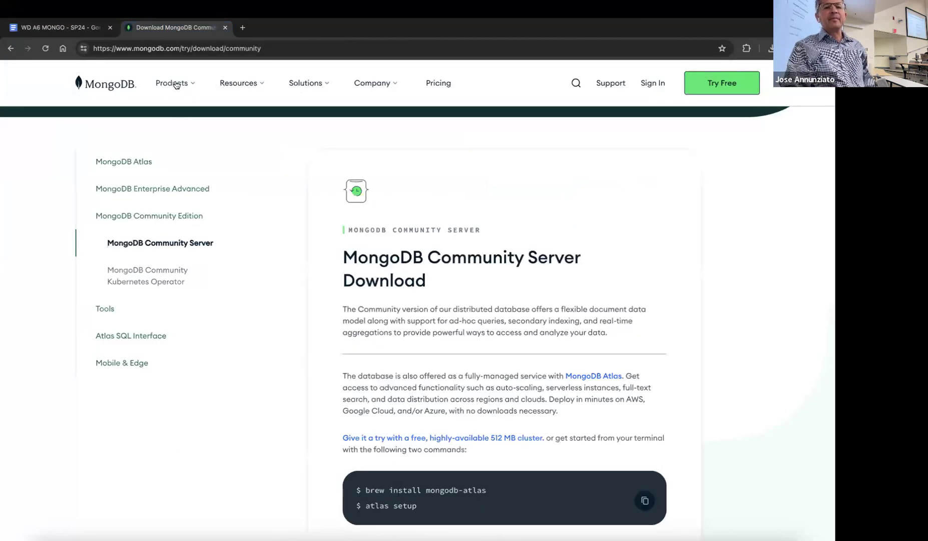
{"action": "mouse_move", "coordinate": [177, 84]}
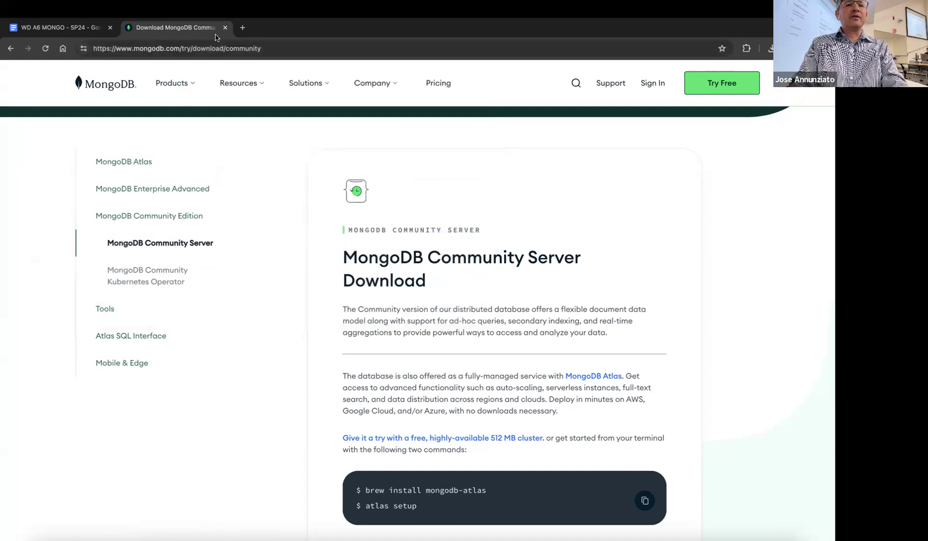
- Switch to MongoDB Compass and connect to the local server at mongodb://localhost:27017/
{"action": "key", "text": "ctrl+Right"}
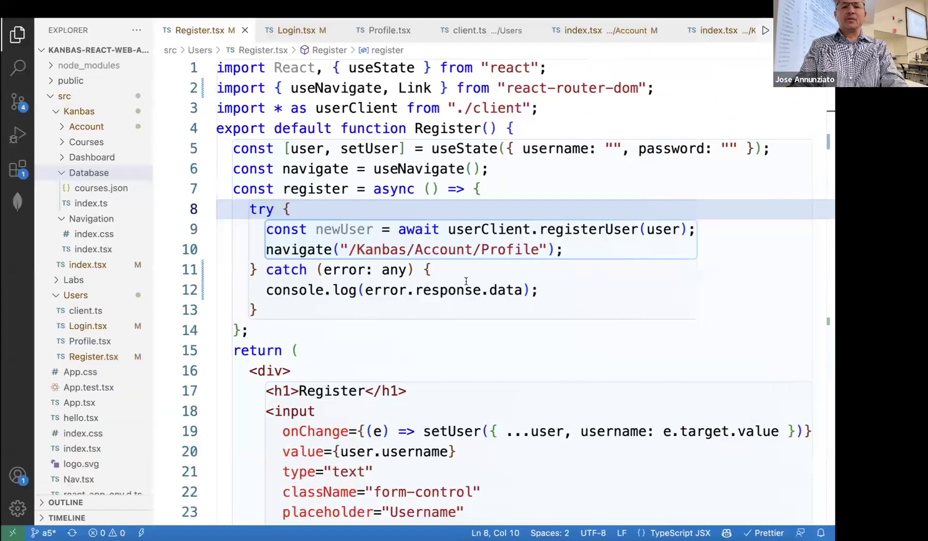
{"action": "left_click", "coordinate": [452, 285]}
{"action": "key", "text": "ctrl+Right"}
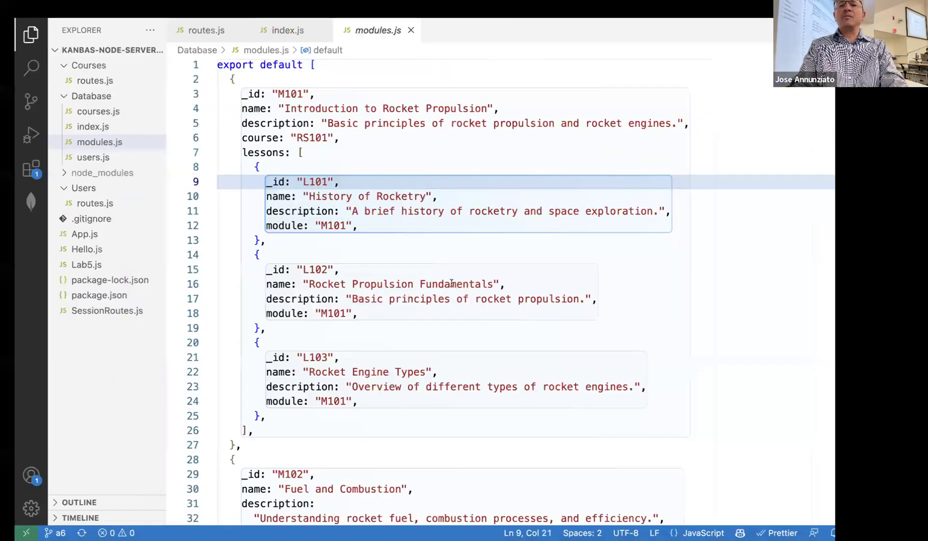
{"action": "key", "text": "ctrl+Up"}
{"action": "left_click", "coordinate": [754, 58]}
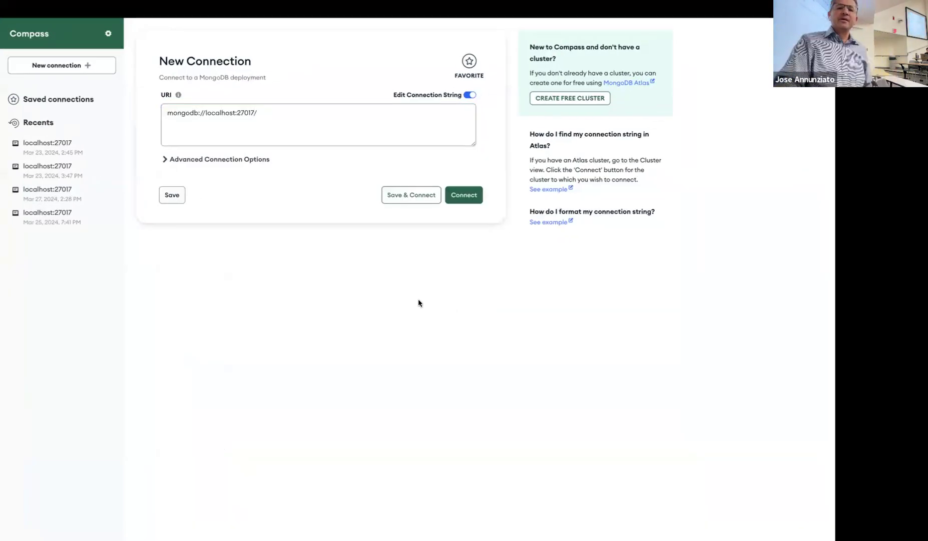
{"action": "left_click", "coordinate": [468, 198]}
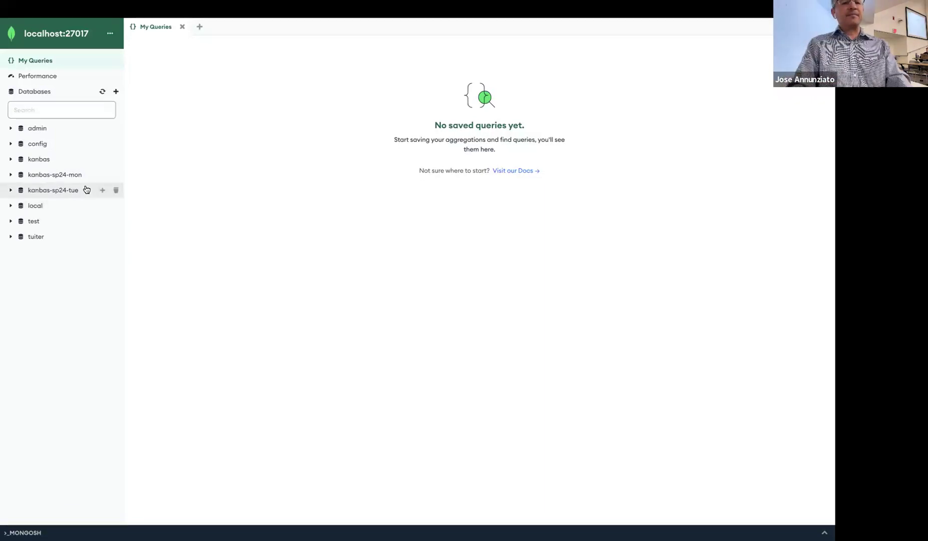
- Create a database named kanbas-sp24-wed with a first collection named courses
{"action": "left_click", "coordinate": [116, 92]}
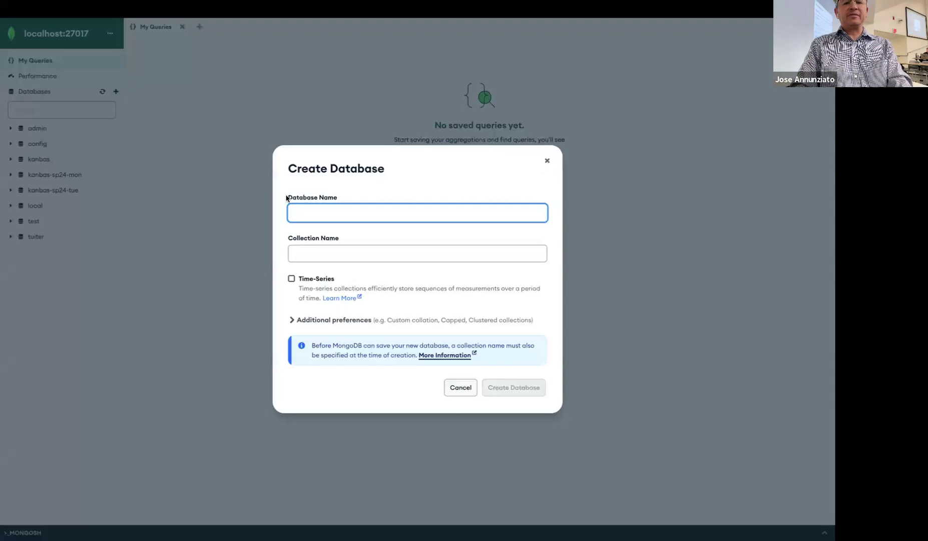
{"action": "type", "text": "kanbas"}
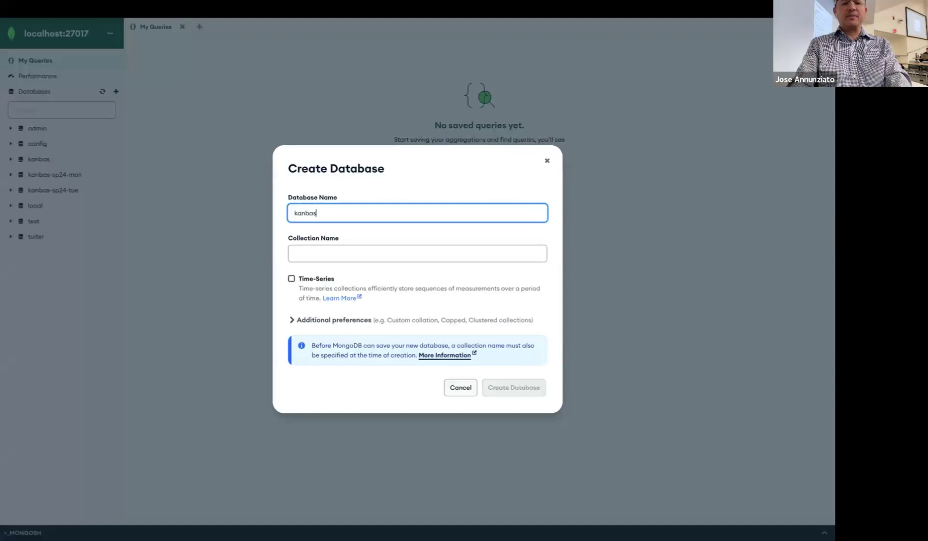
{"action": "type", "text": "-sp"}
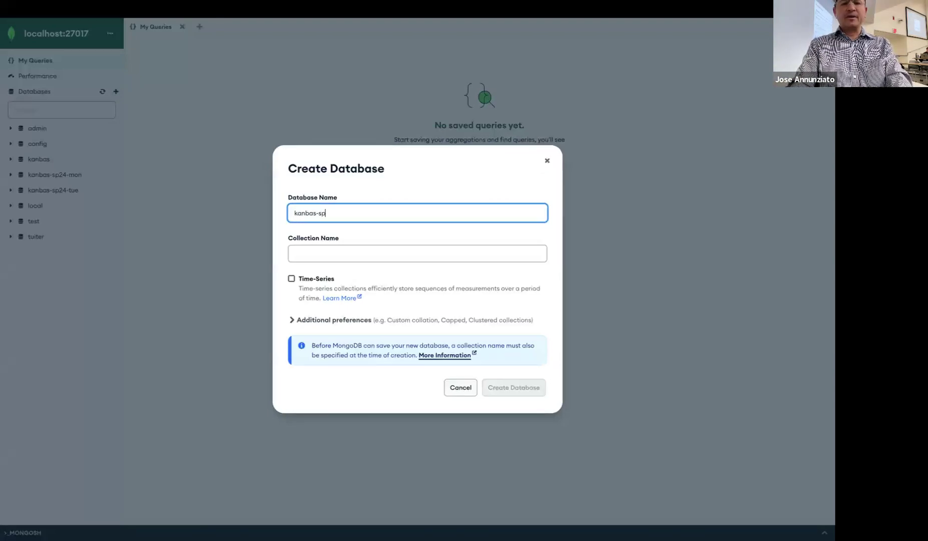
{"action": "type", "text": "24-"}
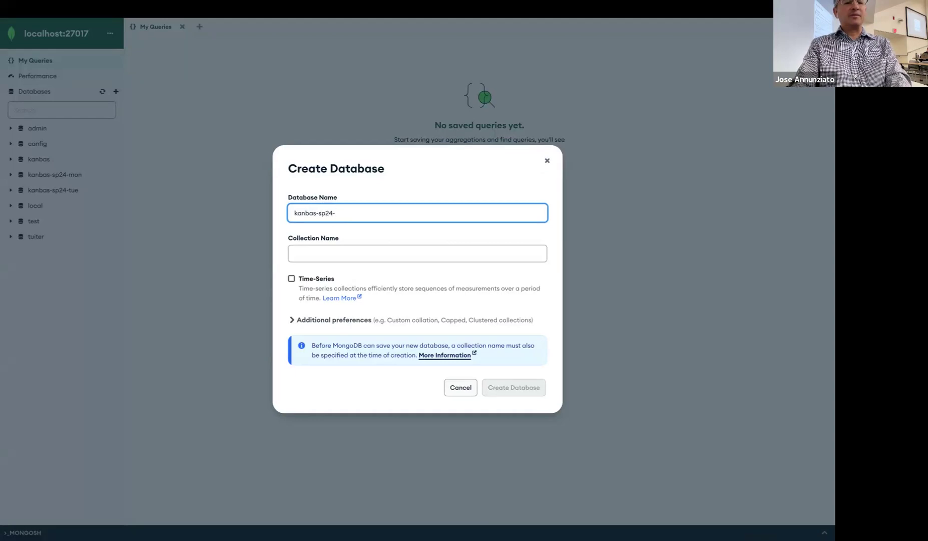
{"action": "type", "text": "wed"}
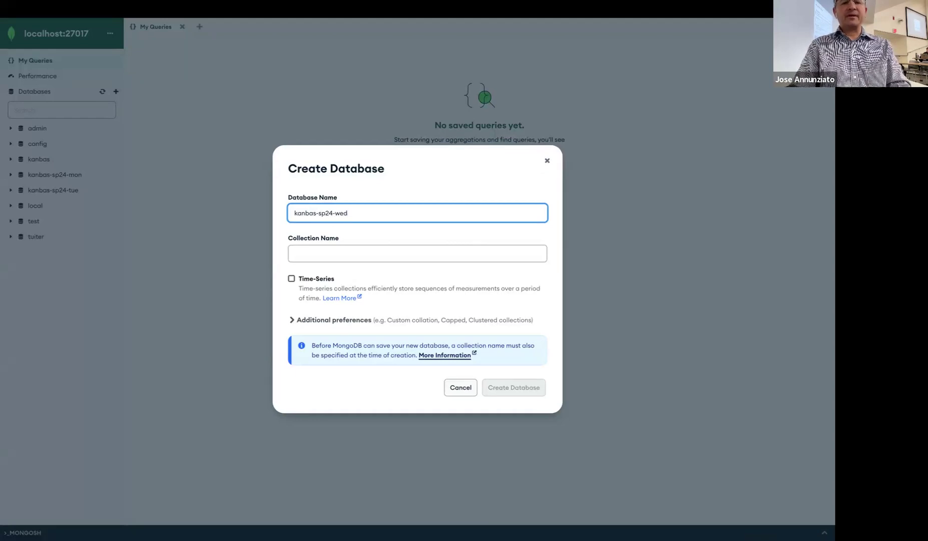
{"action": "left_click", "coordinate": [339, 254]}
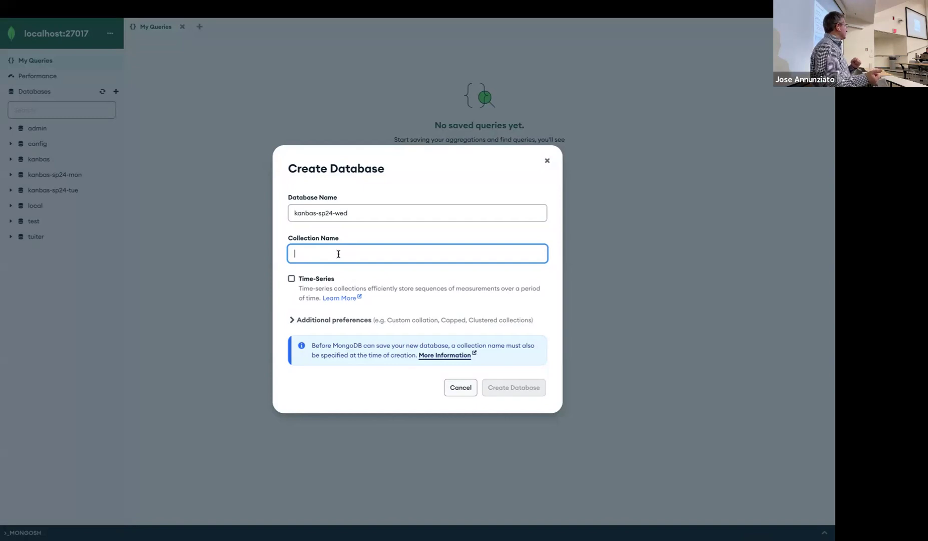
{"action": "type", "text": "courses"}
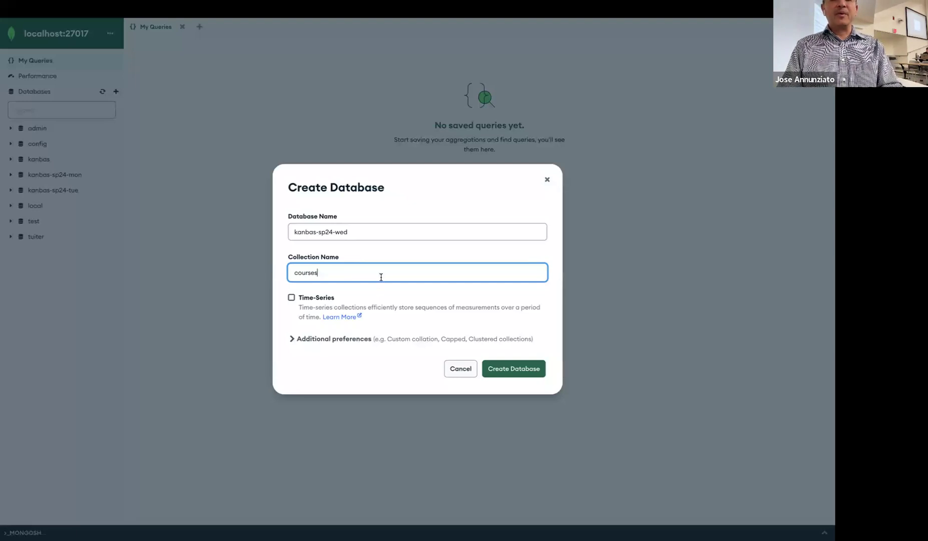
{"action": "left_click", "coordinate": [512, 370]}
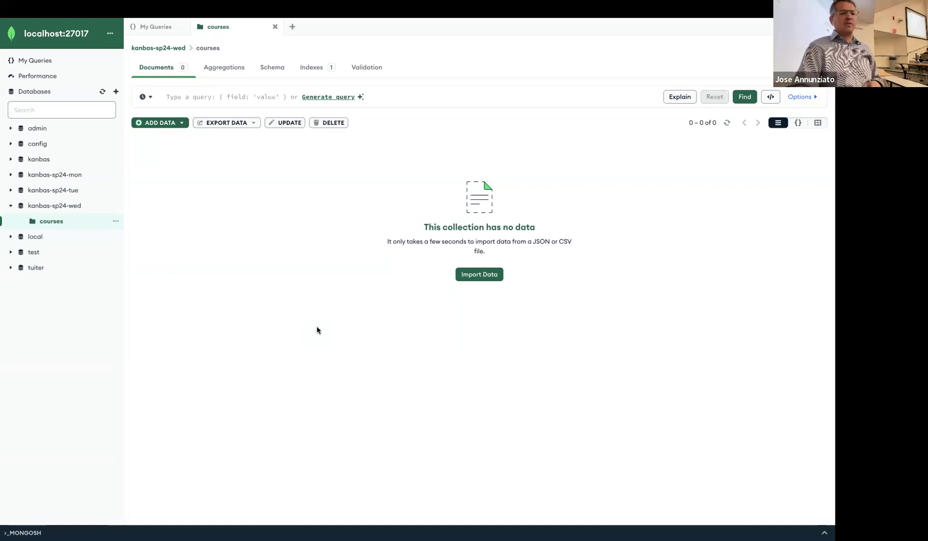
- Add the collections modules and assignments to the kanbas-sp24-wed database
{"action": "left_click", "coordinate": [104, 205]}
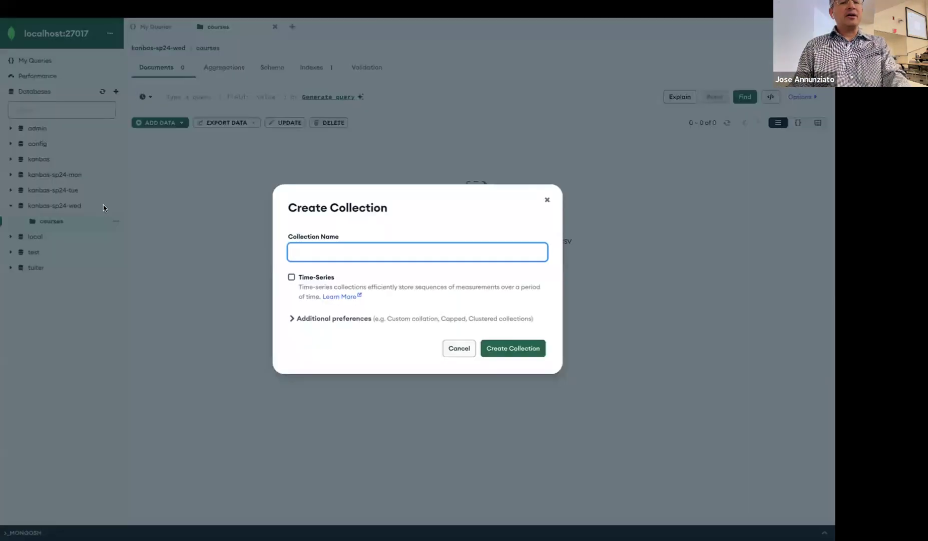
{"action": "type", "text": "modules"}
{"action": "key", "text": "Return"}
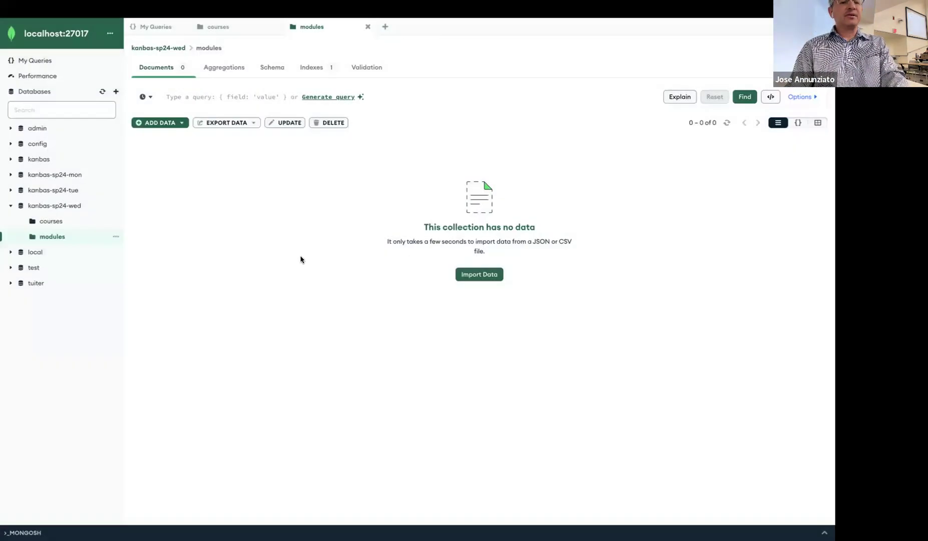
{"action": "left_click", "coordinate": [105, 205]}
{"action": "type", "text": "cssignments"}
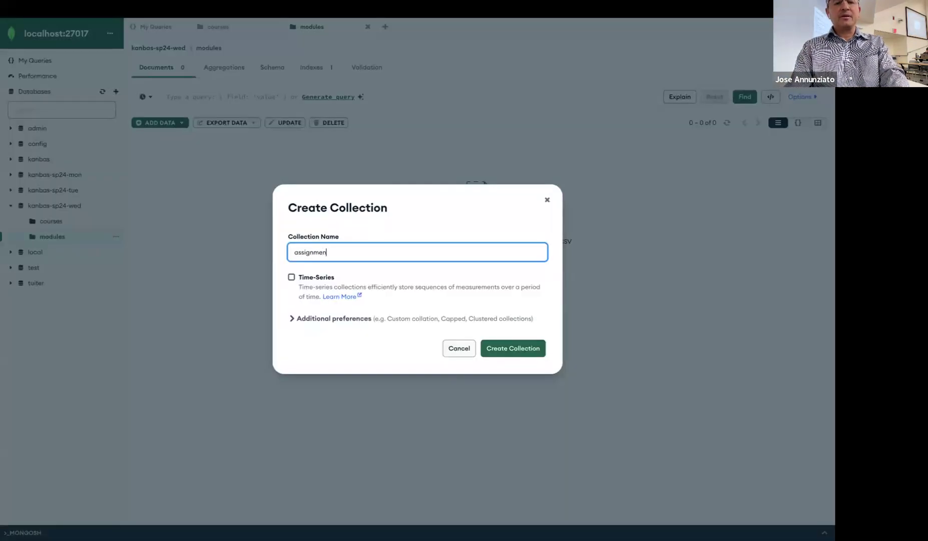
{"action": "key", "text": "Return"}
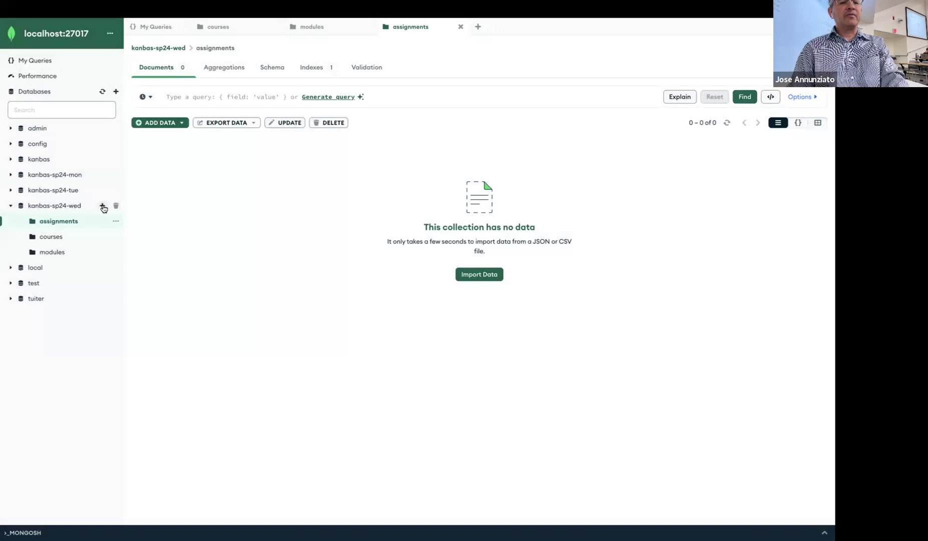
- Add a users collection to the kanbas-sp24-wed database
{"action": "left_click", "coordinate": [104, 205]}
{"action": "type", "text": "users"}
{"action": "key", "text": "Return"}
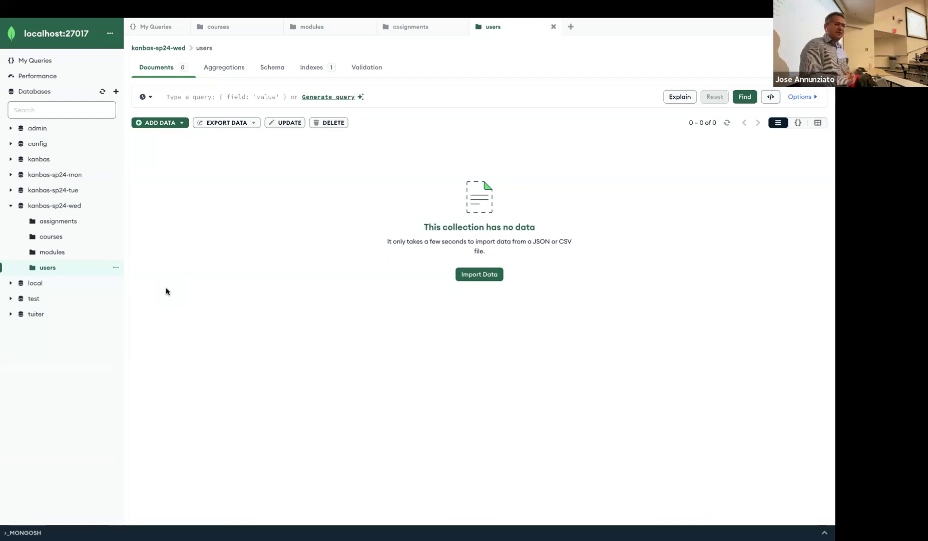
- Switch to Chrome and show the paragraph on importing JSON files in the WD A6 MONGO - SP24 document
{"action": "key", "text": "ctrl+Up"}
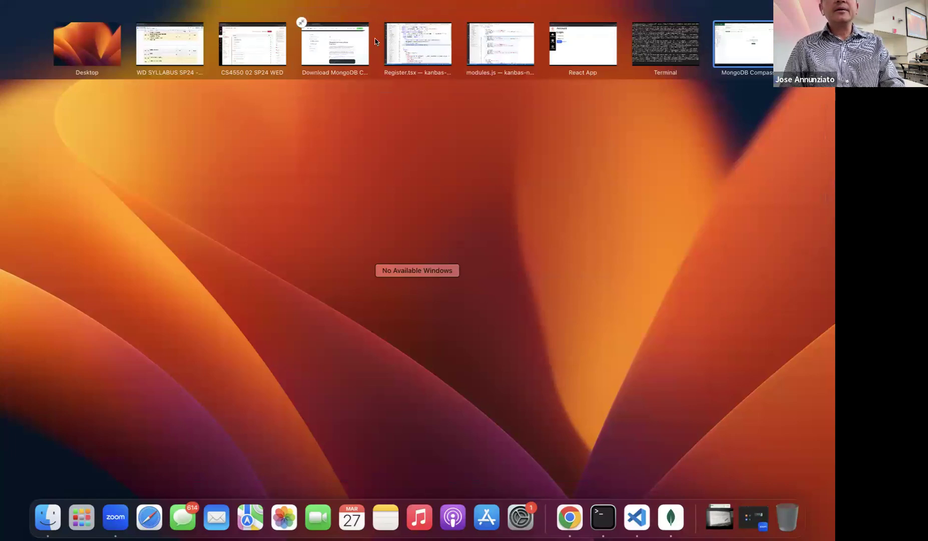
{"action": "left_click", "coordinate": [189, 49]}
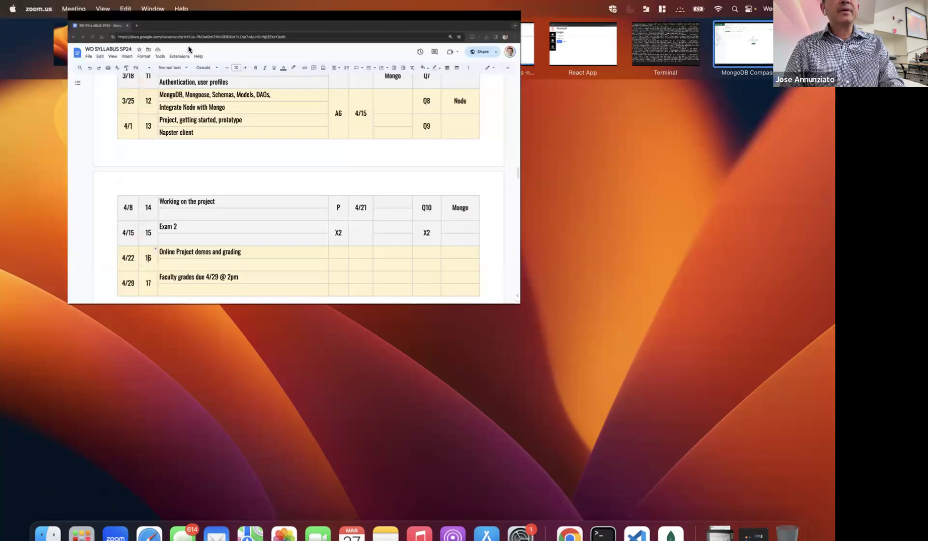
{"action": "key", "text": "ctrl+Right"}
{"action": "key", "text": "ctrl+Right"}
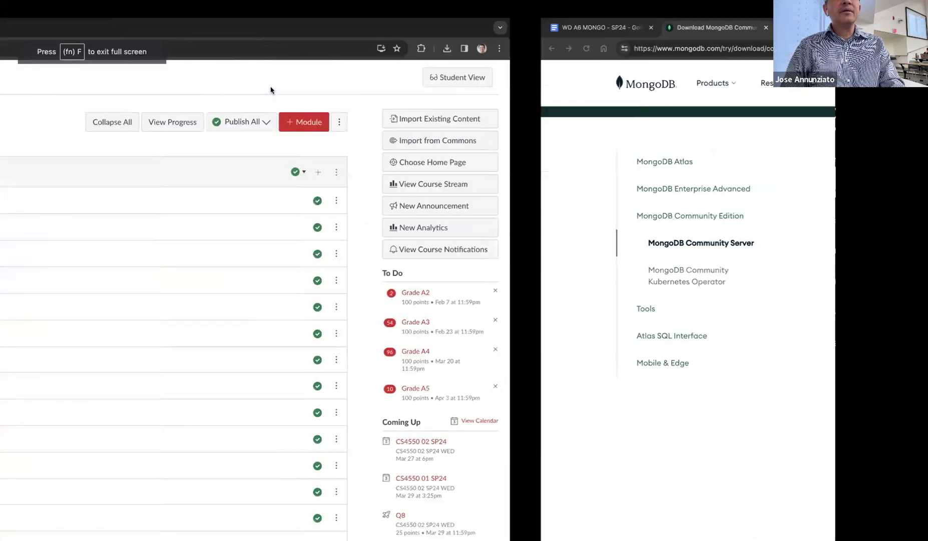
{"action": "left_click", "coordinate": [74, 28]}
{"action": "scroll", "coordinate": [291, 319], "scroll_direction": "down", "scroll_amount": 20}
{"action": "scroll", "coordinate": [291, 320], "scroll_direction": "up", "scroll_amount": 3}
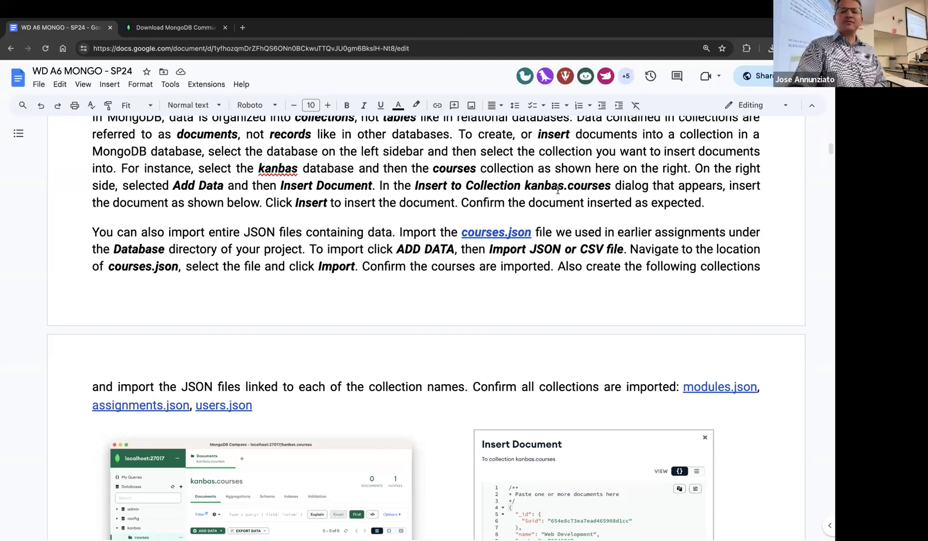
- Open the gist linked from courses.json in the assignment document and show its raw file
{"action": "left_click", "coordinate": [507, 233]}
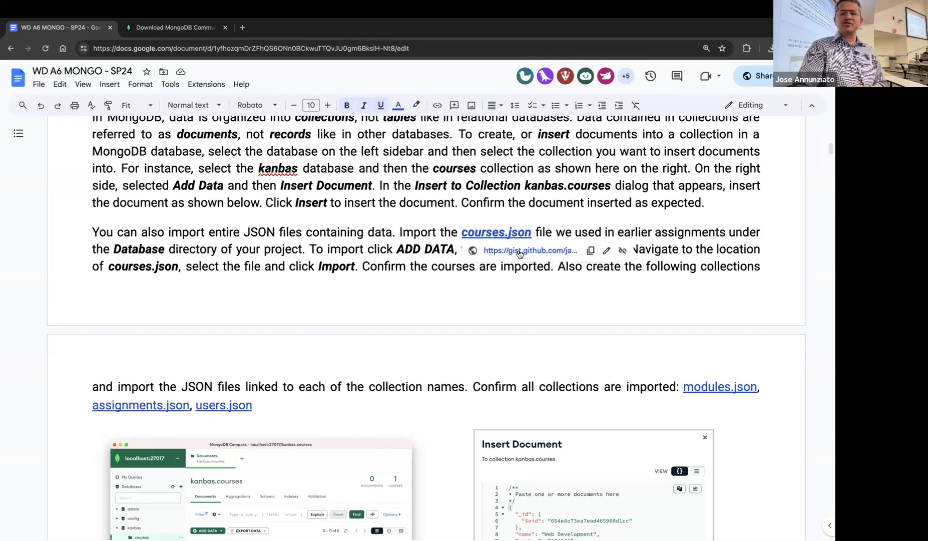
{"action": "left_click", "coordinate": [520, 250]}
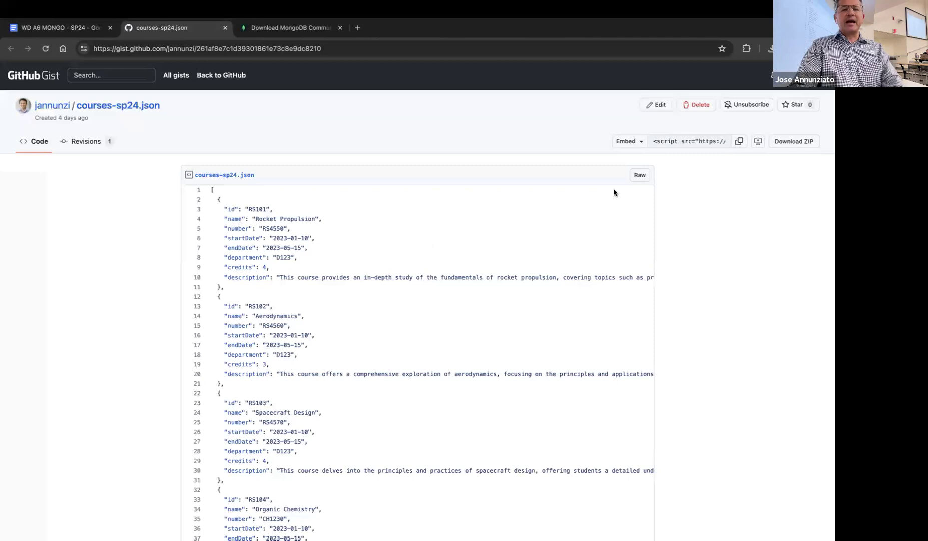
{"action": "left_click", "coordinate": [640, 175]}
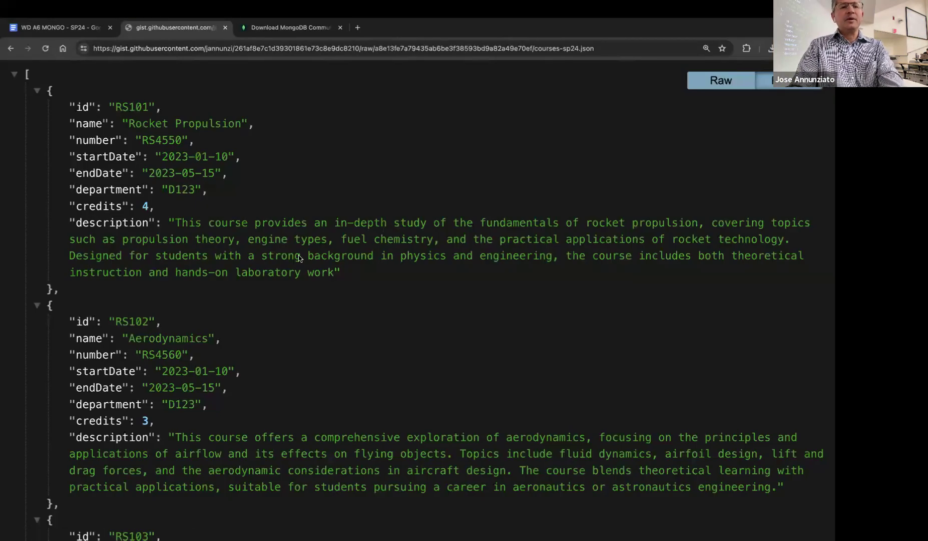
- Start saving the raw JSON file, choosing neu/2024/spring/cs4550-02 and the Database folder of the kanbas-node server project as destination
{"action": "key", "text": "super+s"}
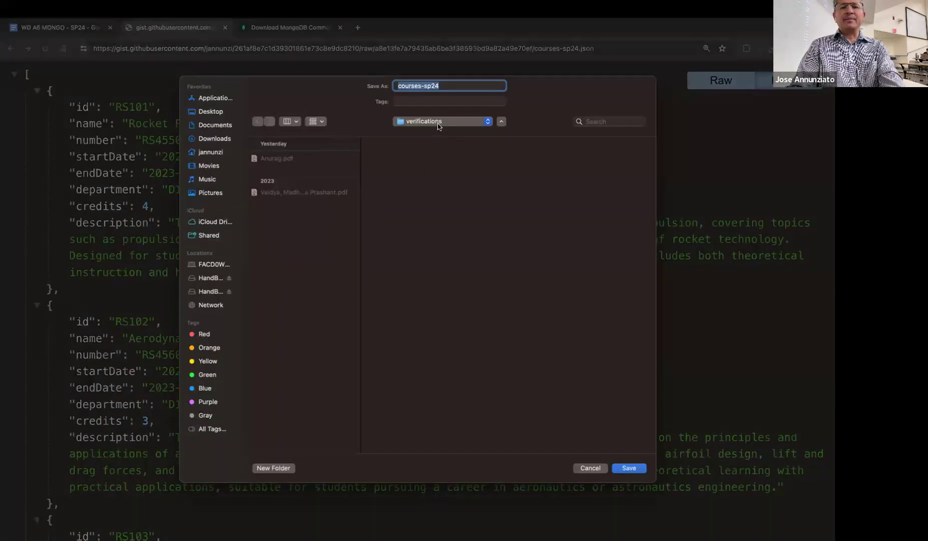
{"action": "left_click", "coordinate": [439, 118]}
{"action": "left_click", "coordinate": [438, 134]}
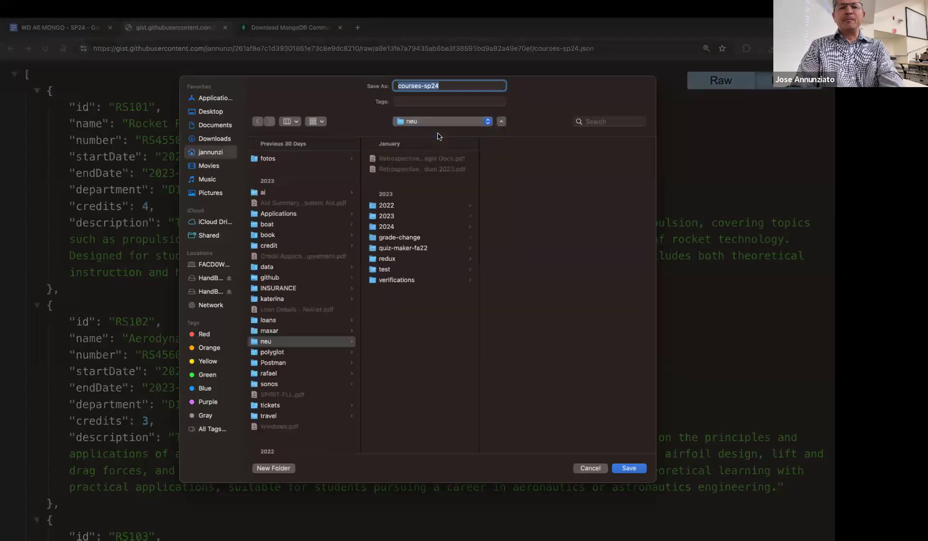
{"action": "left_click", "coordinate": [423, 228]}
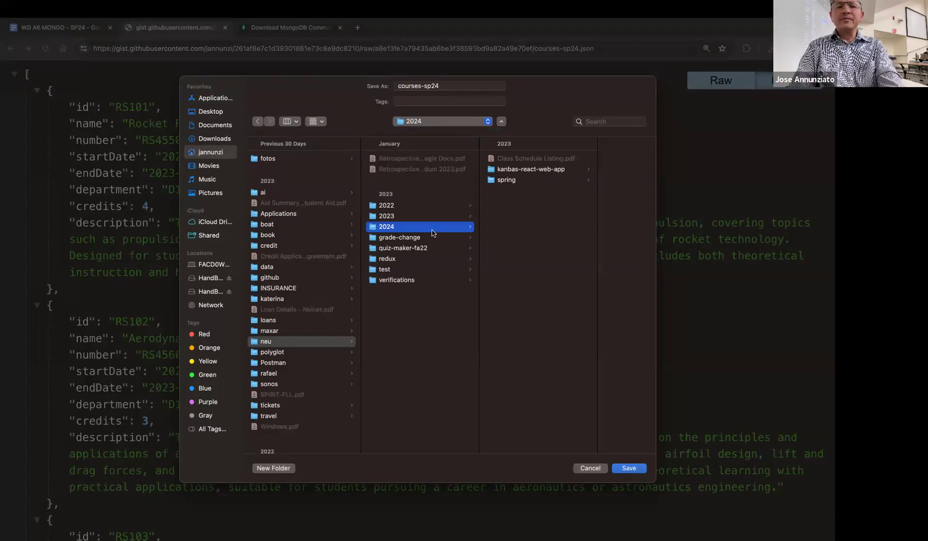
{"action": "left_click", "coordinate": [536, 181]}
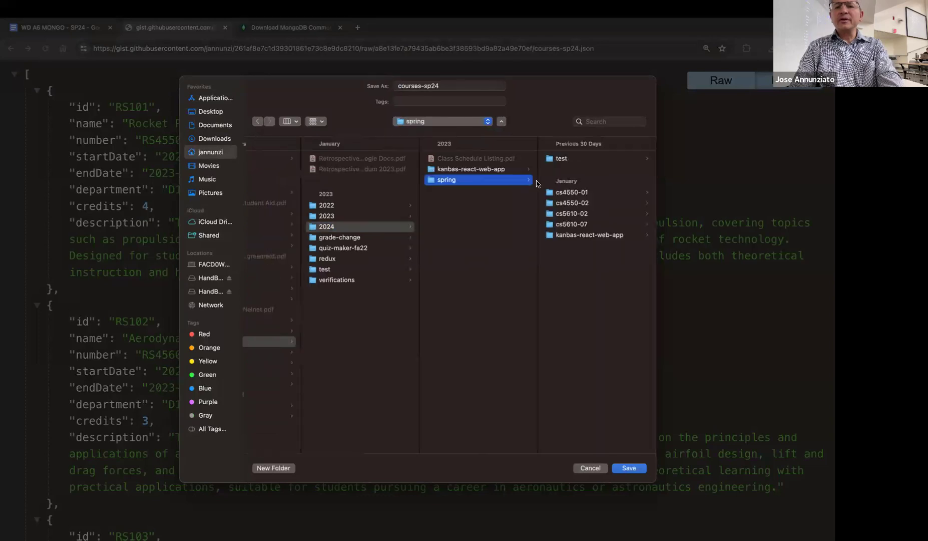
{"action": "left_click", "coordinate": [567, 202]}
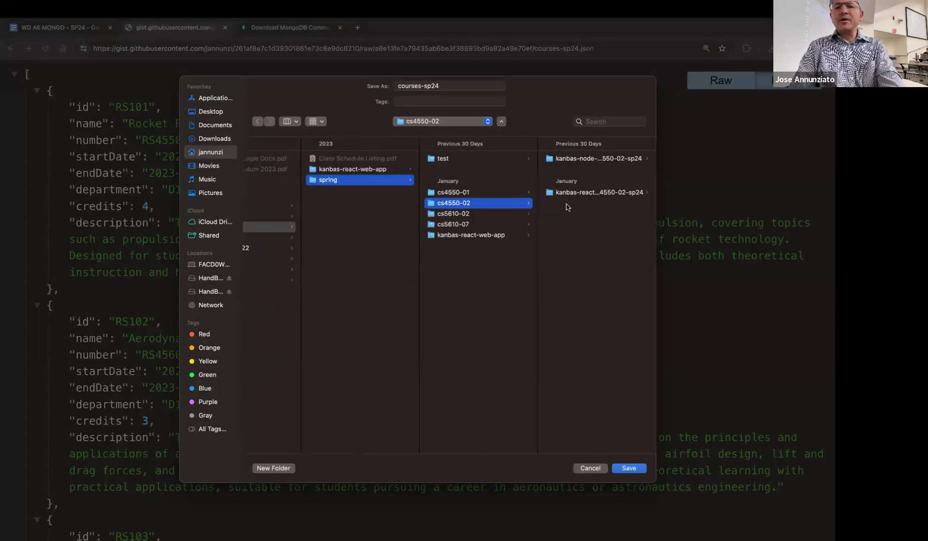
{"action": "left_click", "coordinate": [616, 159]}
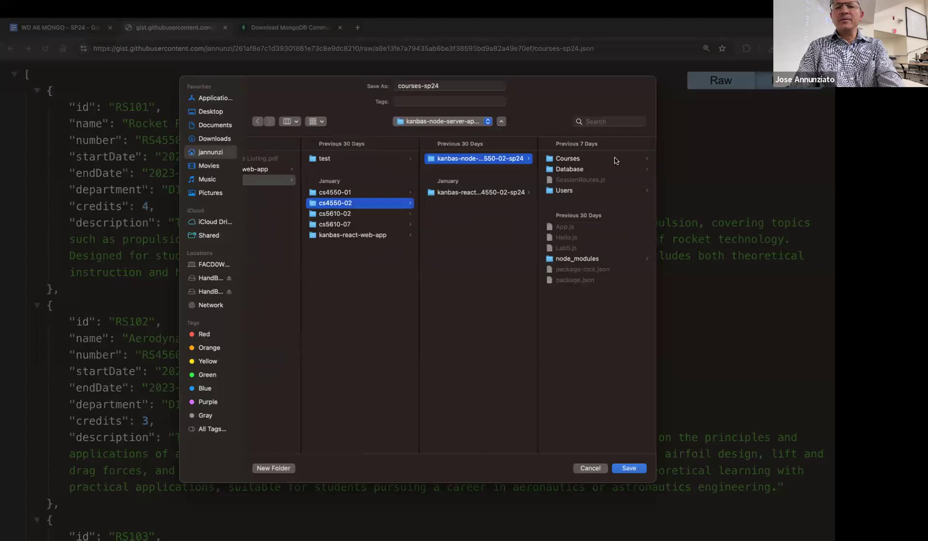
{"action": "left_click", "coordinate": [599, 170]}
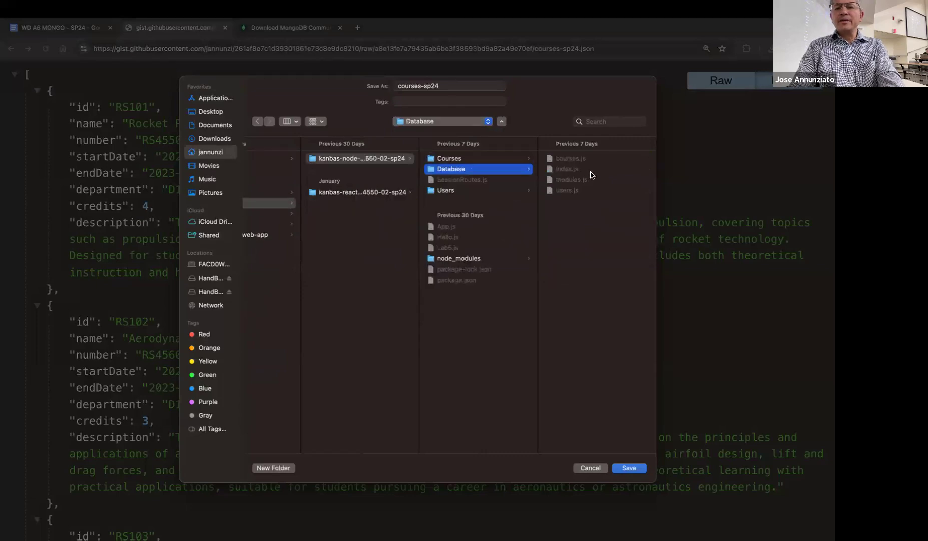
- Shorten the file name to courses and save the file in the Database folder
{"action": "left_click", "coordinate": [471, 87]}
{"action": "key", "text": "BackSpace"}
{"action": "key", "text": "BackSpace"}
{"action": "key", "text": "BackSpace"}
{"action": "key", "text": "BackSpace"}
{"action": "key", "text": "BackSpace"}
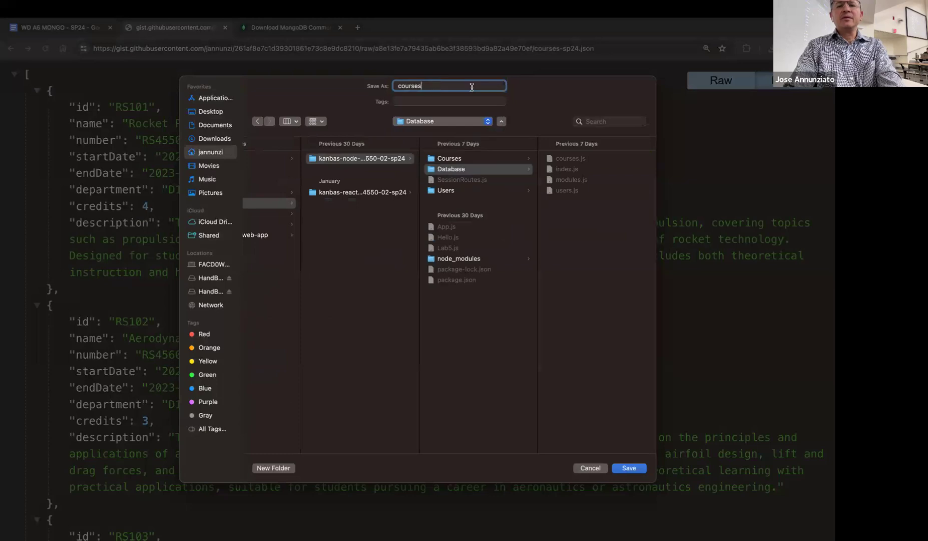
{"action": "key", "text": "Return"}
- Close the courses-sp24.json page and return to the import instructions in the assignment document
{"action": "key", "text": "super+bracketleft"}
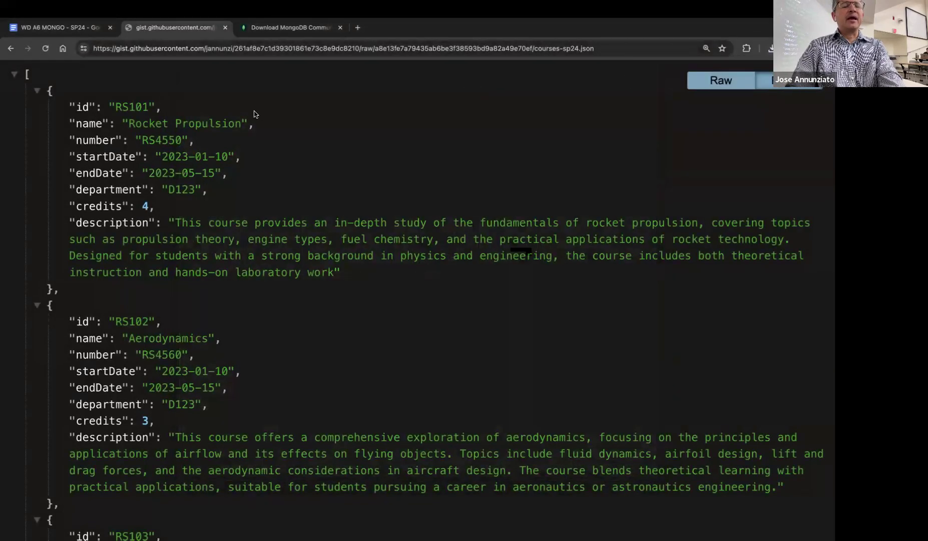
{"action": "key", "text": "super+w"}
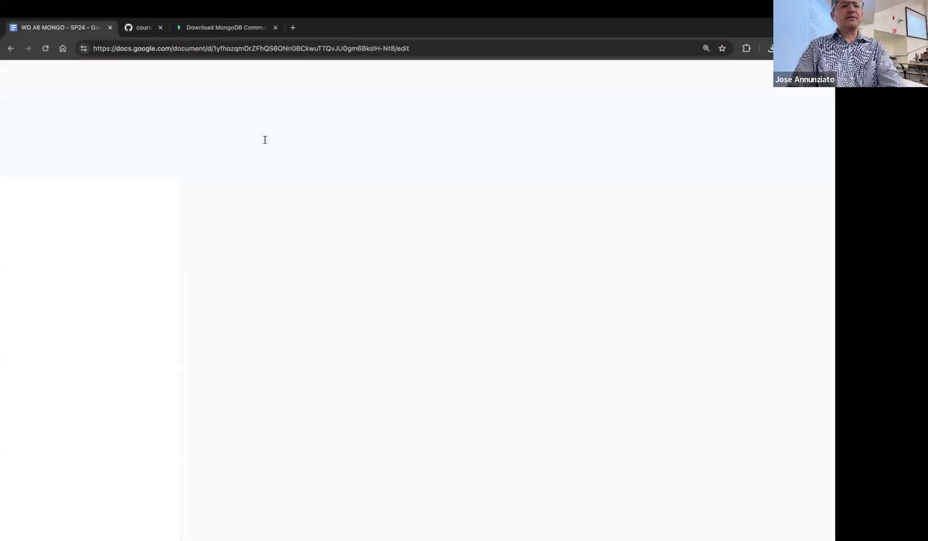
{"action": "scroll", "coordinate": [375, 346], "scroll_direction": "down", "scroll_amount": 6}
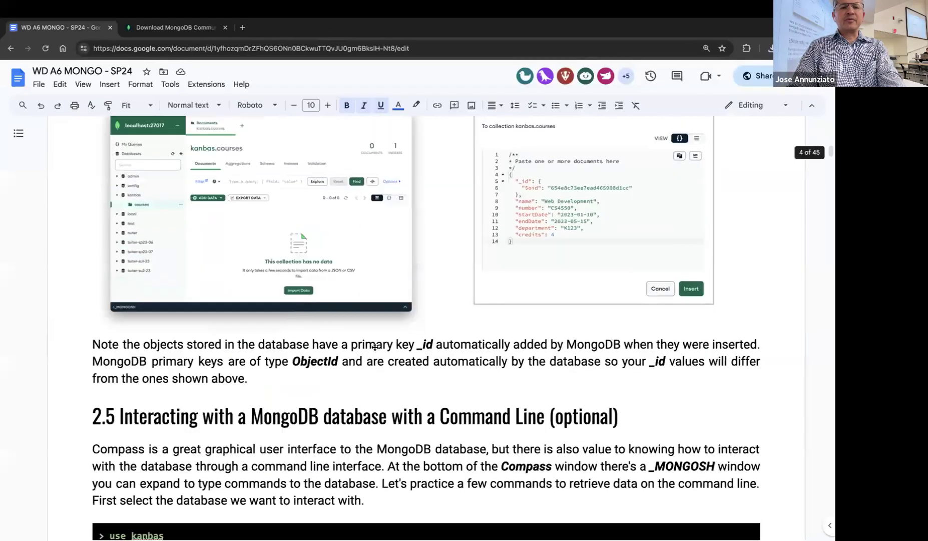
- Open the gist linked from users.json in the assignment document and show its raw file
{"action": "scroll", "coordinate": [375, 347], "scroll_direction": "up", "scroll_amount": 3}
{"action": "left_click", "coordinate": [225, 259]}
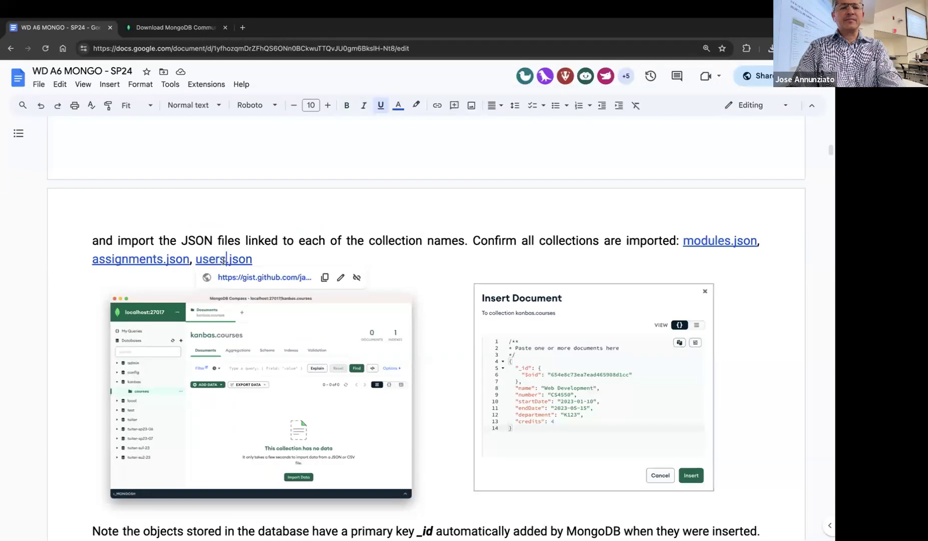
{"action": "left_click", "coordinate": [250, 277]}
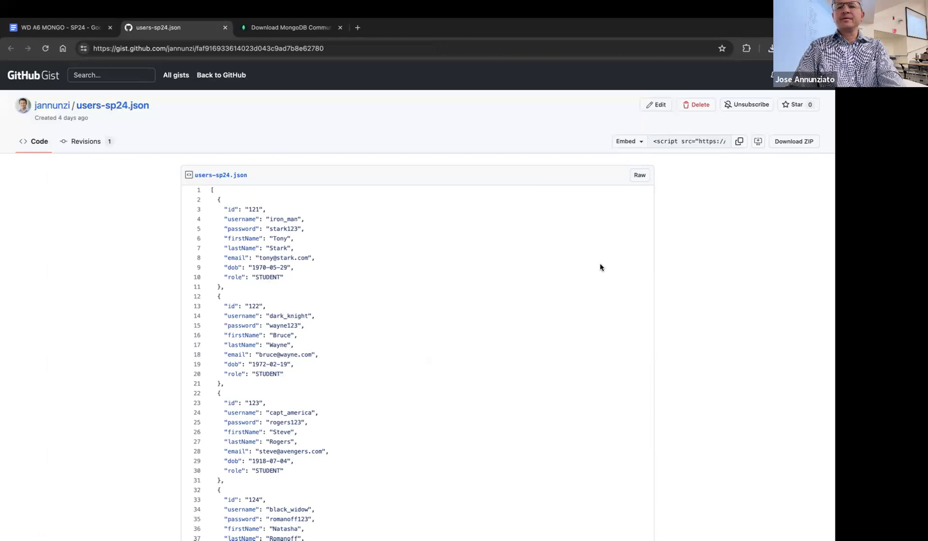
{"action": "left_click", "coordinate": [639, 175]}
- Save the raw JSON file as users in the Database folder and close its page
{"action": "key", "text": "super+s"}
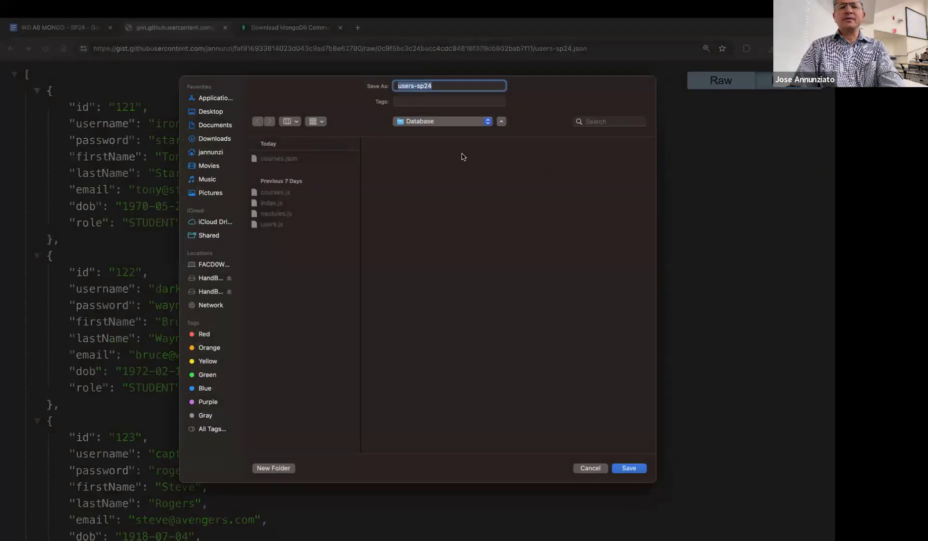
{"action": "key", "text": "Right"}
{"action": "key", "text": "BackSpace"}
{"action": "key", "text": "BackSpace"}
{"action": "key", "text": "BackSpace"}
{"action": "key", "text": "BackSpace"}
{"action": "key", "text": "BackSpace"}
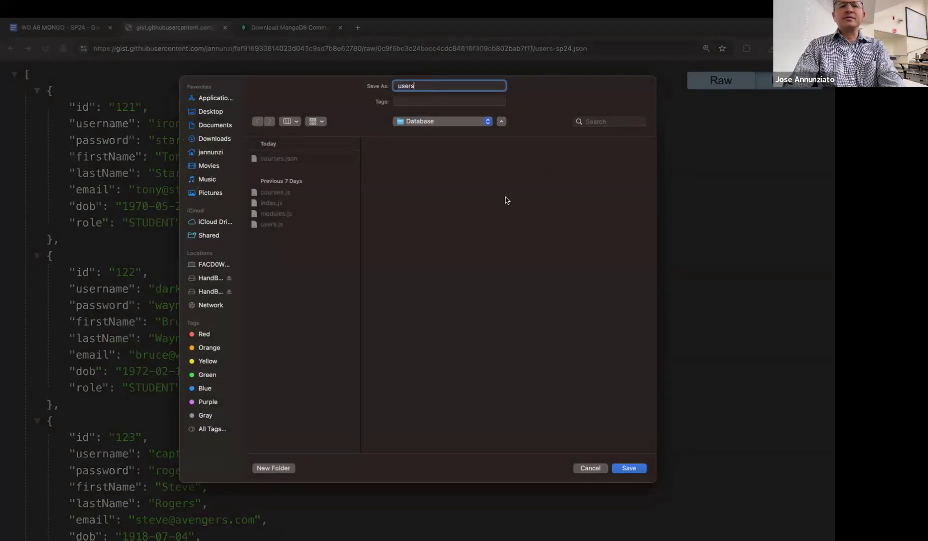
{"action": "key", "text": "Return"}
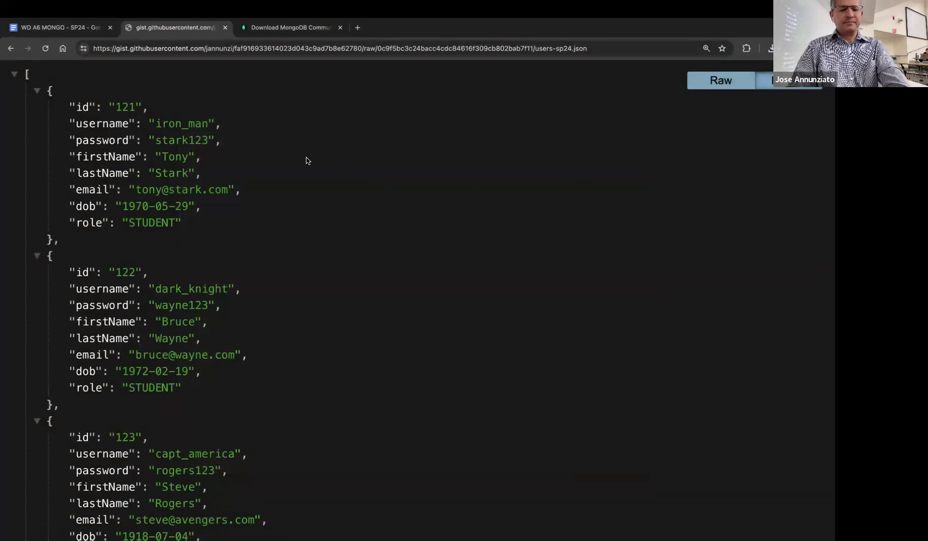
{"action": "key", "text": "super+w"}
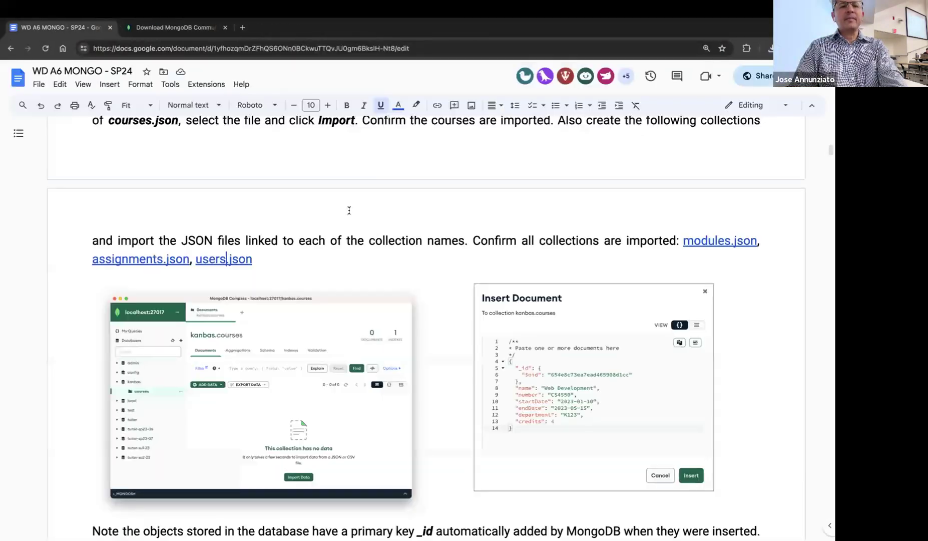
- Switch to the Kanbas node server project in VS Code and inspect courses.json and users.json in the Database folder
{"action": "key", "text": "ctrl+Right"}
{"action": "left_click", "coordinate": [390, 229]}
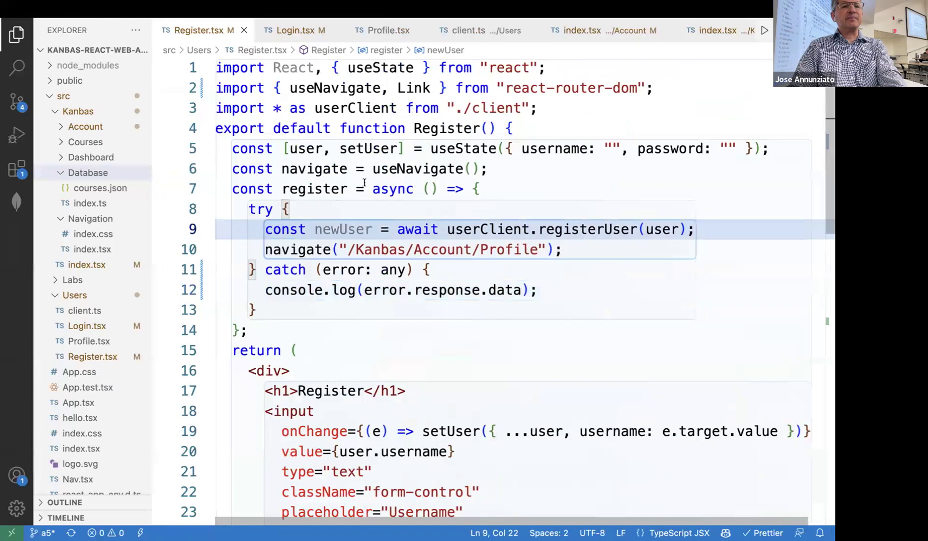
{"action": "key", "text": "ctrl+Right"}
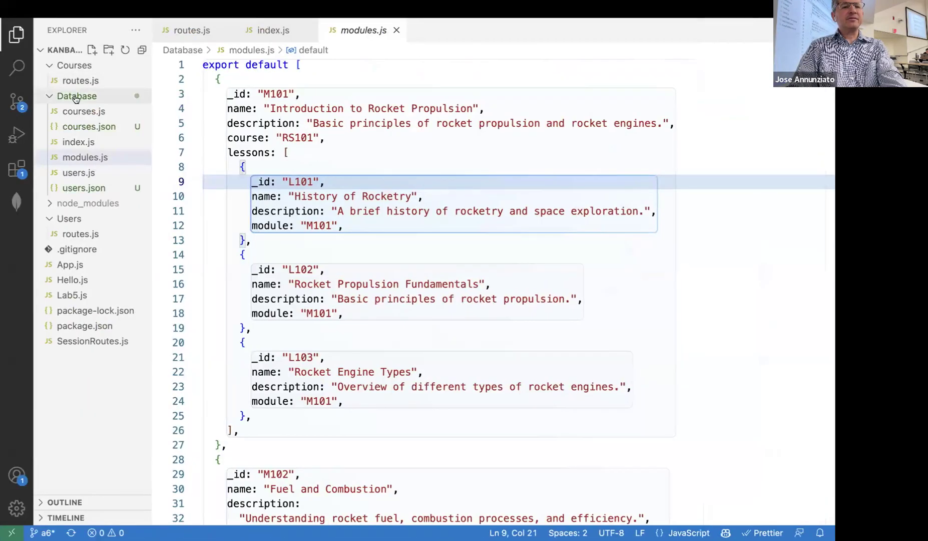
{"action": "left_click", "coordinate": [84, 126]}
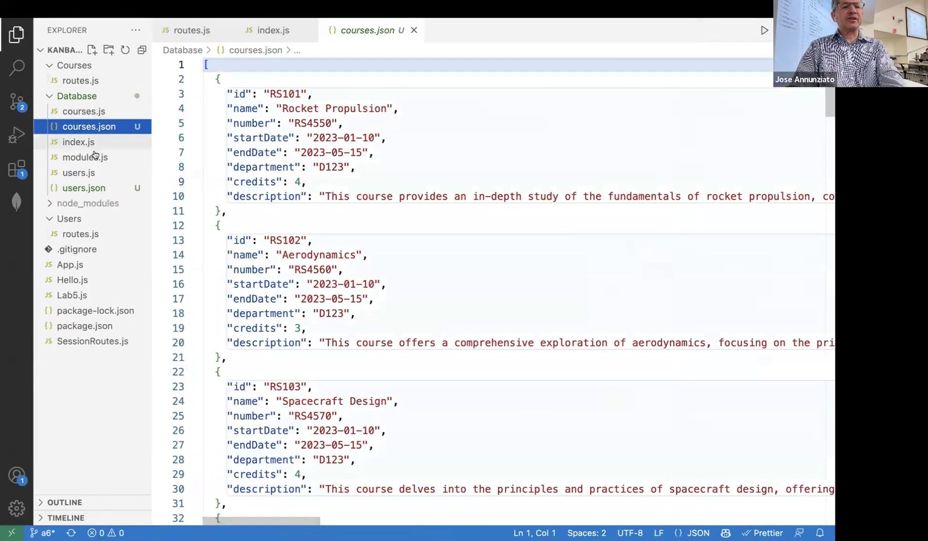
{"action": "left_click", "coordinate": [77, 190]}
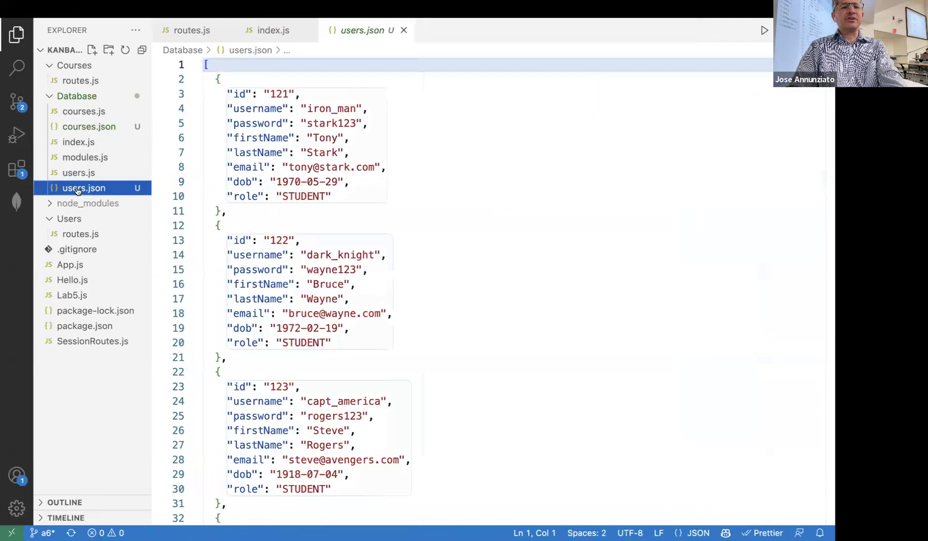
{"action": "left_click", "coordinate": [293, 109]}
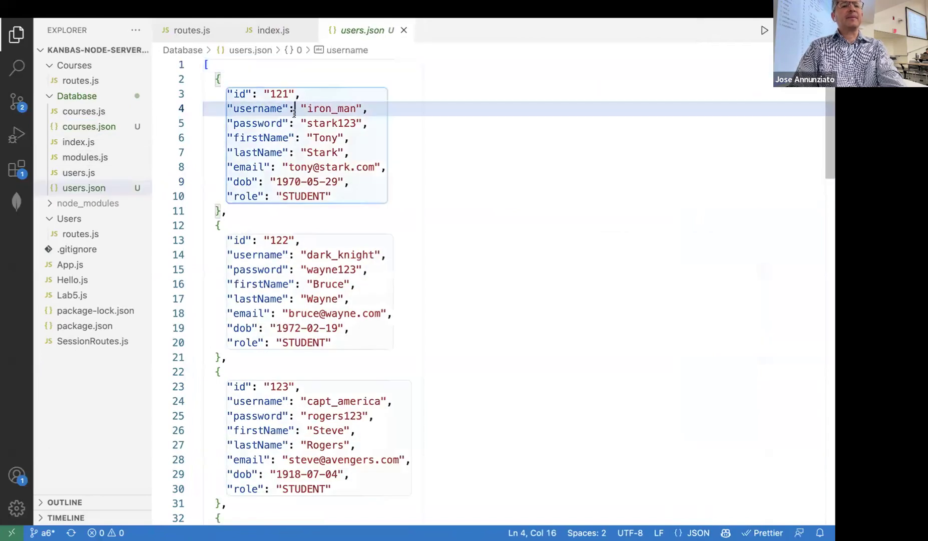
{"action": "left_click", "coordinate": [297, 161]}
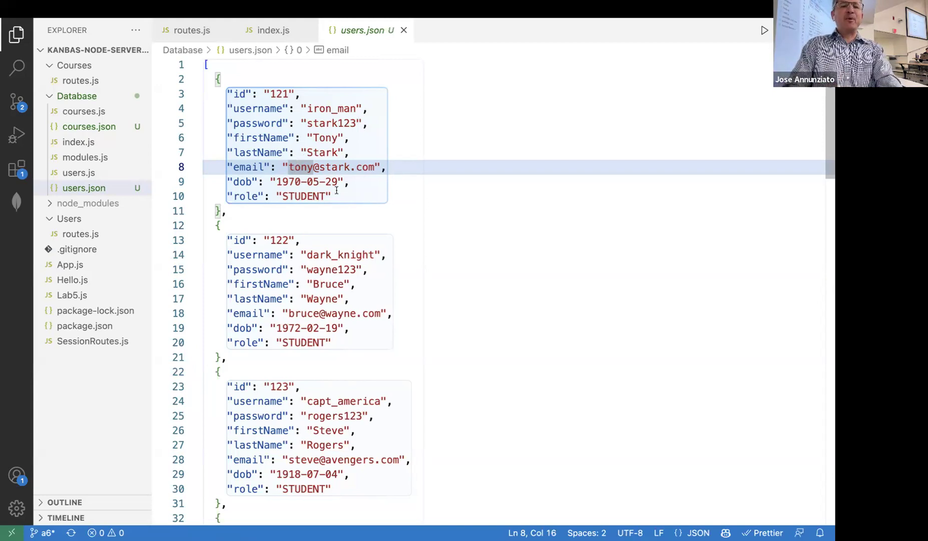
- Switch to MongoDB Compass and import courses.json from the Mongo folder into the courses collection of kanbas-sp24-wed
{"action": "key", "text": "ctrl+Right"}
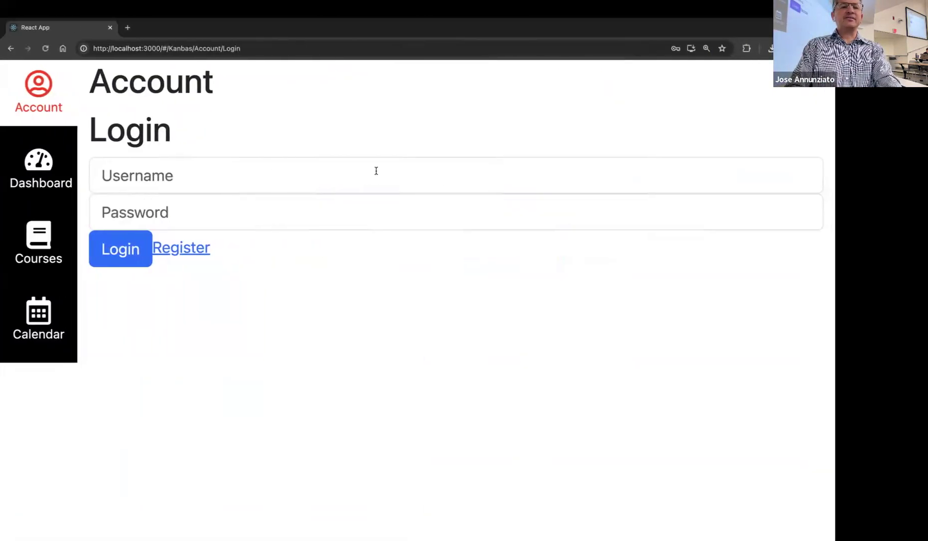
{"action": "key", "text": "ctrl+Down"}
{"action": "left_click", "coordinate": [750, 53]}
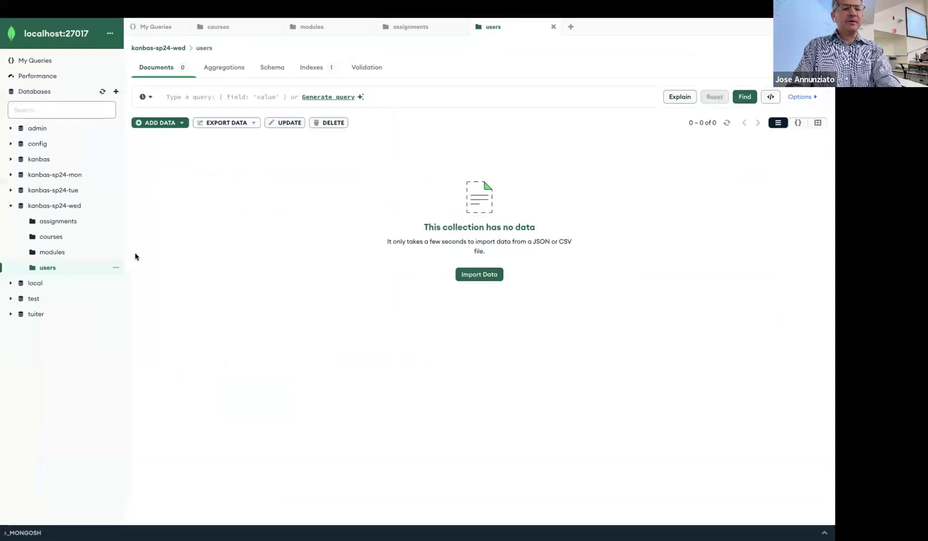
{"action": "left_click", "coordinate": [53, 236]}
{"action": "left_click", "coordinate": [169, 124]}
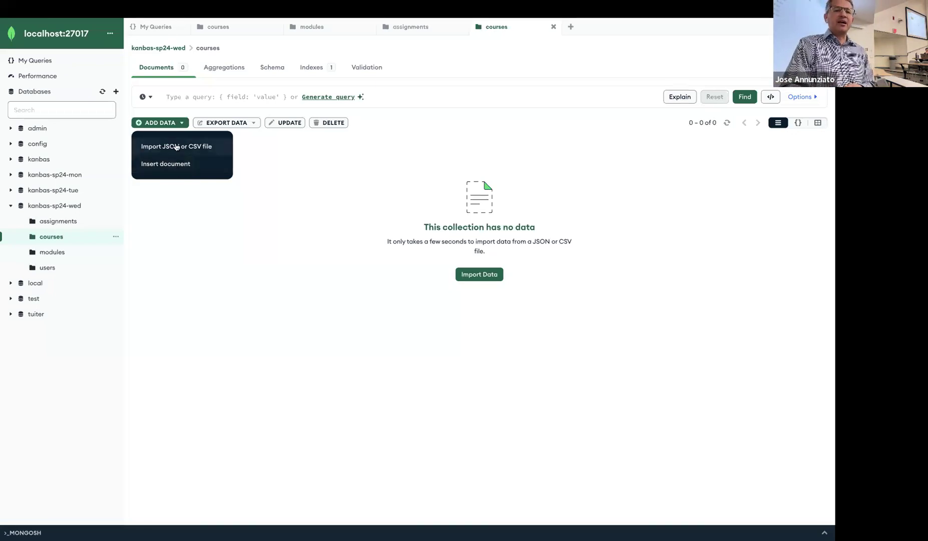
{"action": "left_click", "coordinate": [176, 145]}
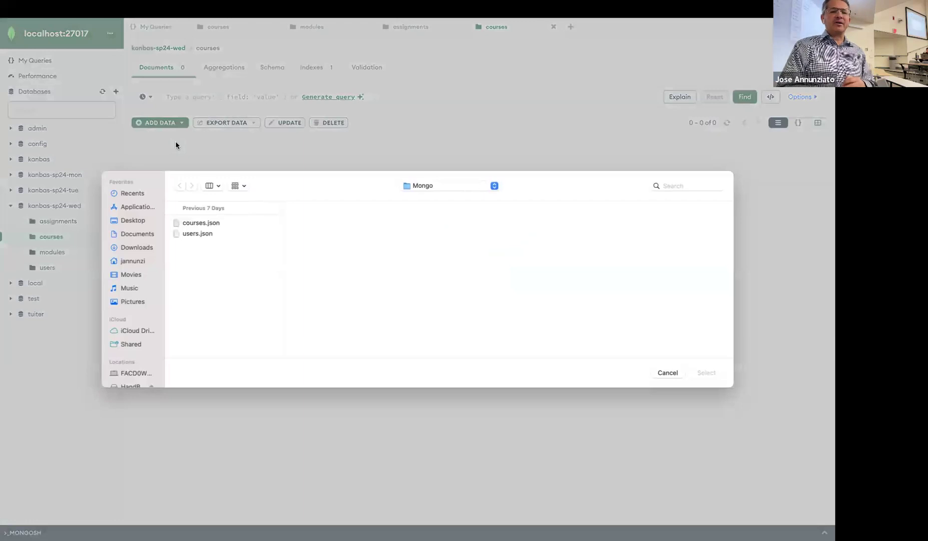
{"action": "double_click", "coordinate": [208, 224]}
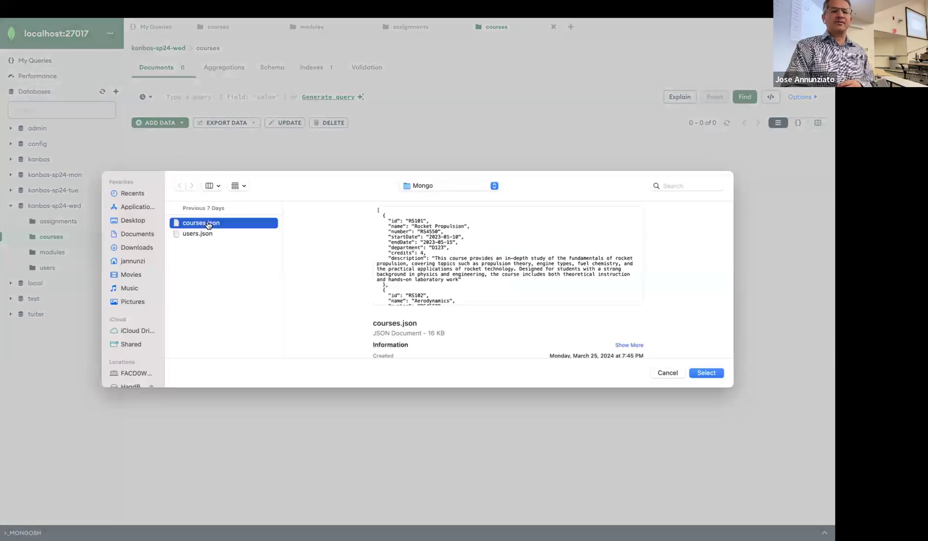
{"action": "left_click", "coordinate": [530, 332]}
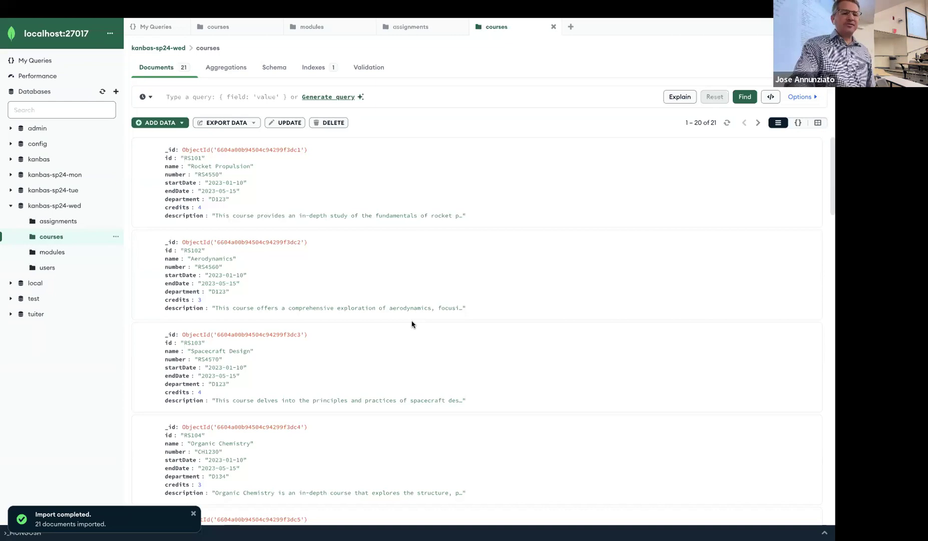
- Import users.json into the users collection of kanbas-sp24-wed and dismiss the import notification
{"action": "left_click", "coordinate": [49, 268]}
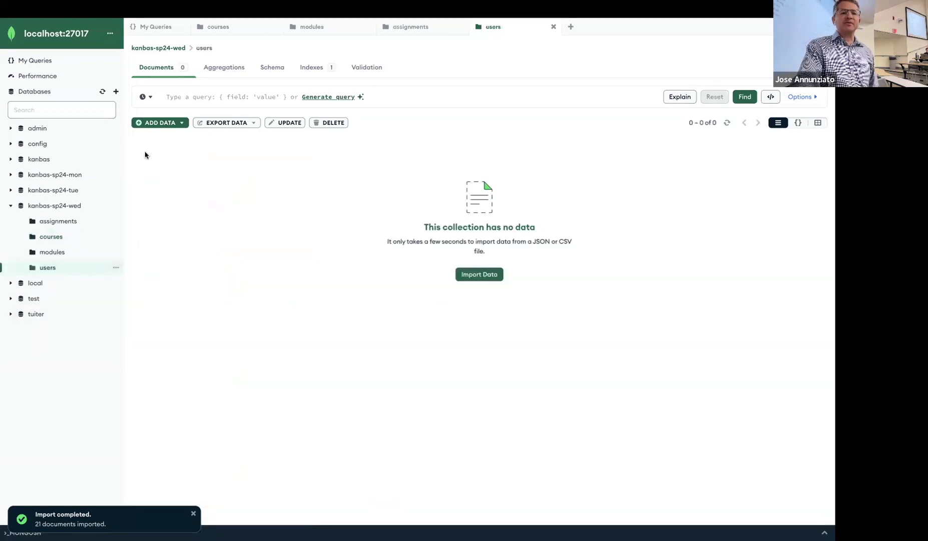
{"action": "left_click", "coordinate": [158, 123]}
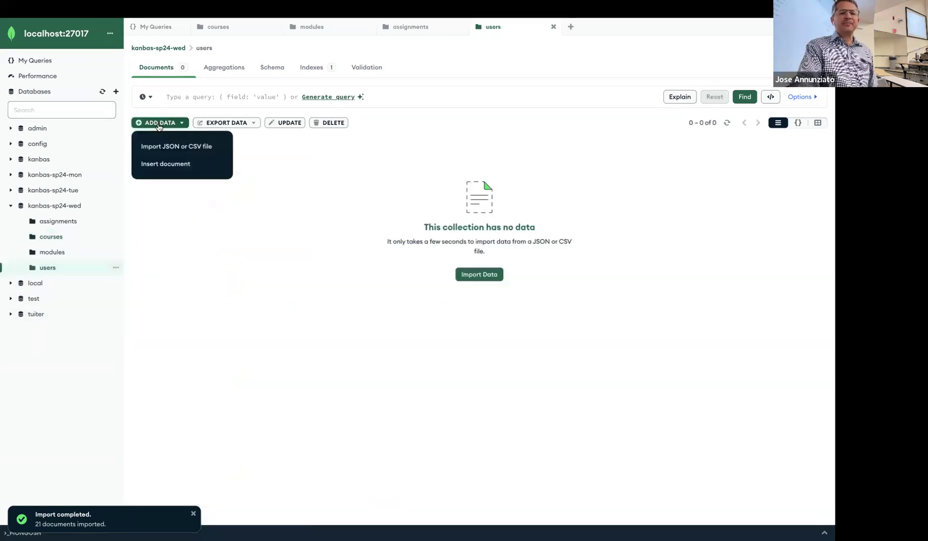
{"action": "left_click", "coordinate": [184, 149]}
{"action": "left_click", "coordinate": [197, 229]}
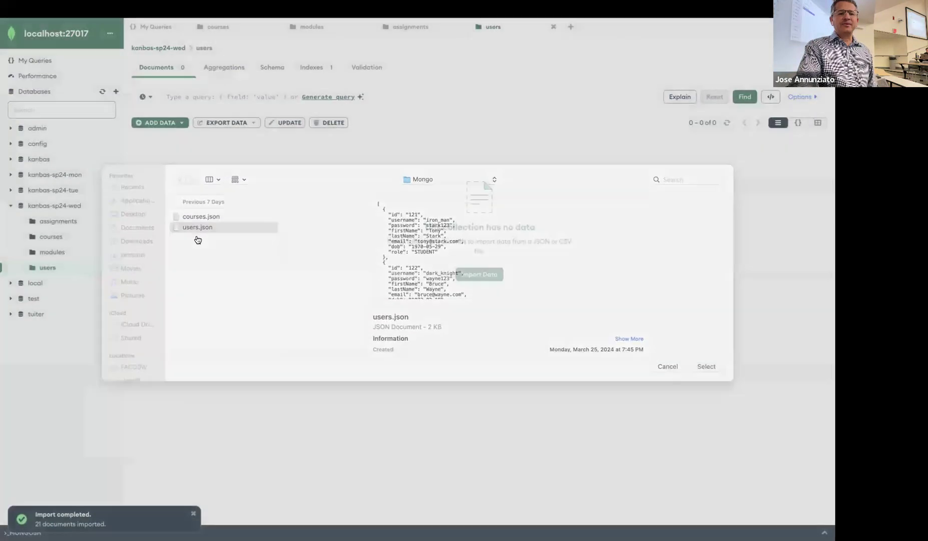
{"action": "key", "text": "Return"}
{"action": "left_click", "coordinate": [530, 331]}
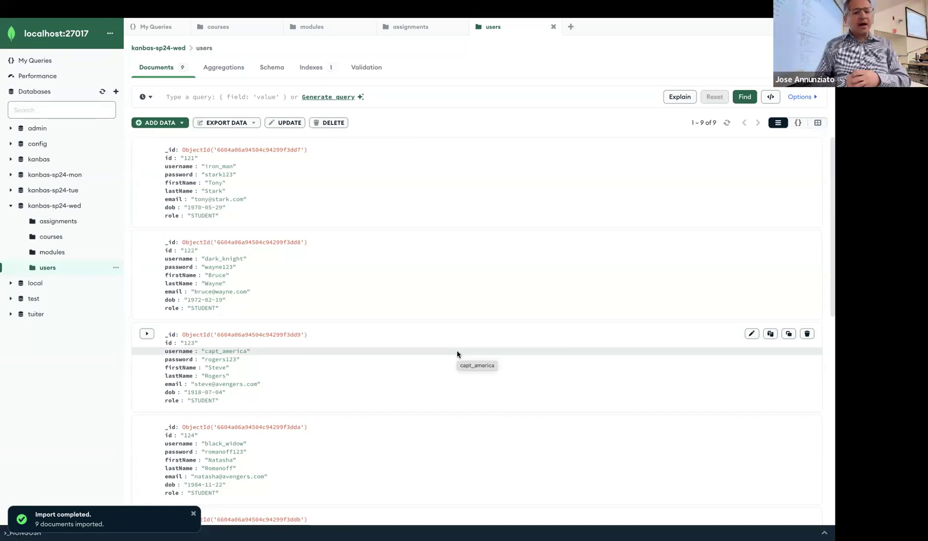
{"action": "left_click", "coordinate": [193, 513]}
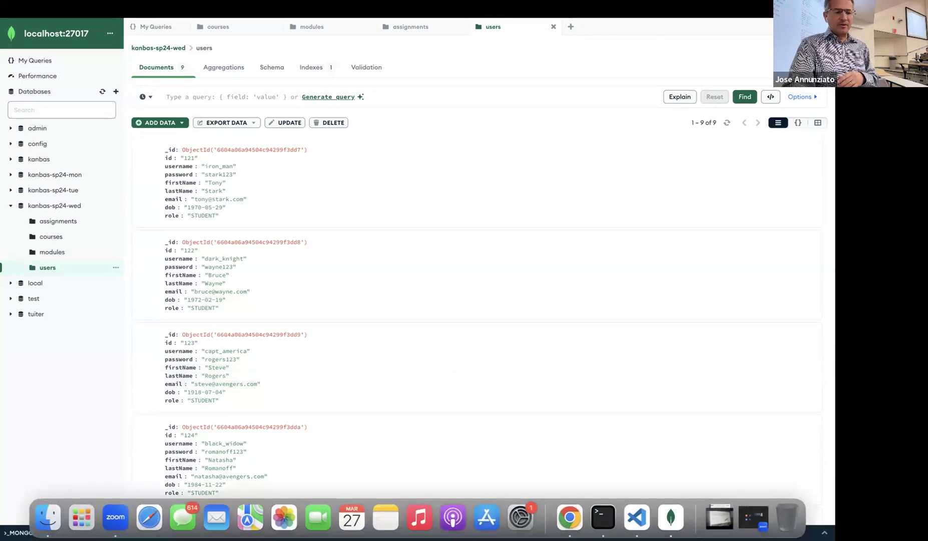
- Expand the MONGOSH shell, make its pane taller and enlarge the interface text for readability
{"action": "left_click", "coordinate": [145, 532]}
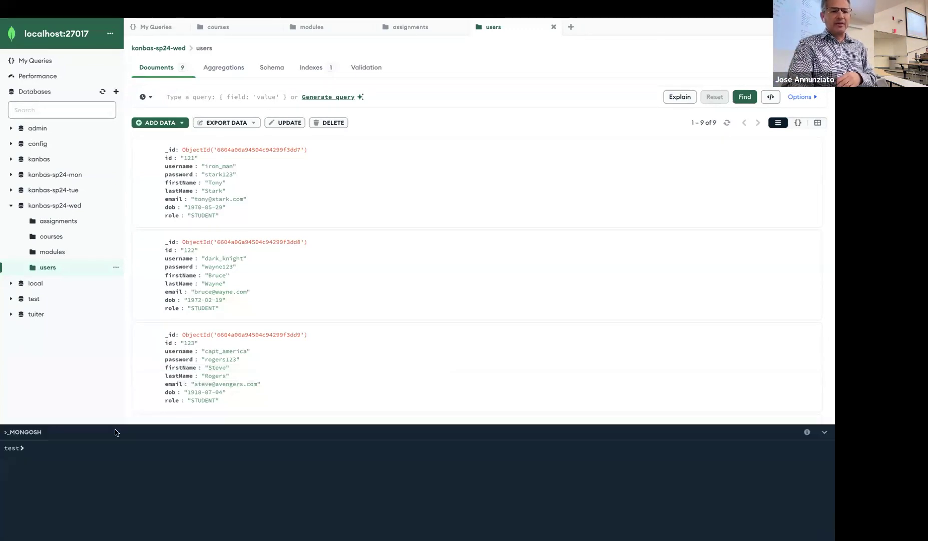
{"action": "left_click_drag", "start_coordinate": [146, 423], "coordinate": [145, 363]}
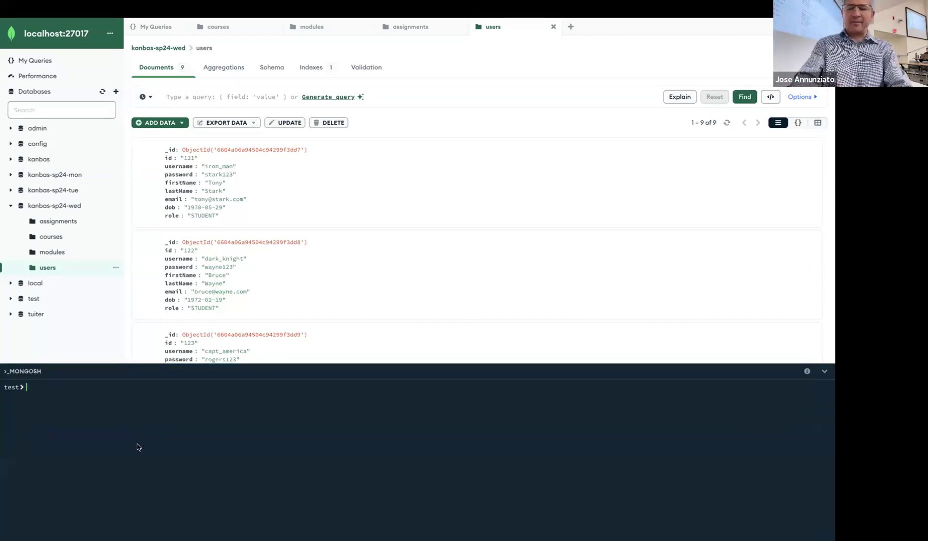
{"action": "key", "text": "super+equal"}
{"action": "key", "text": "super+equal"}
{"action": "key", "text": "super+equal"}
{"action": "key", "text": "super+equal"}
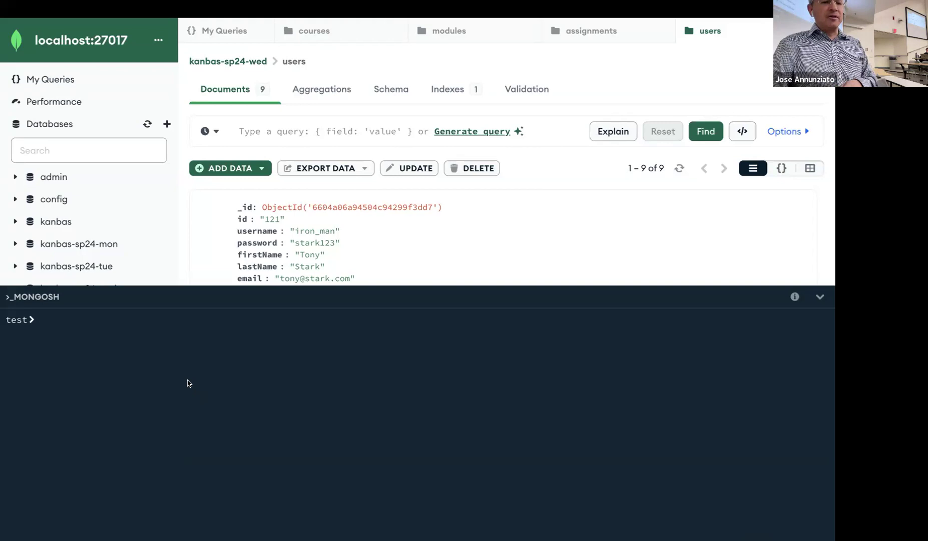
- List all databases on the local server by running show databases in the shell
{"action": "double_click", "coordinate": [16, 321]}
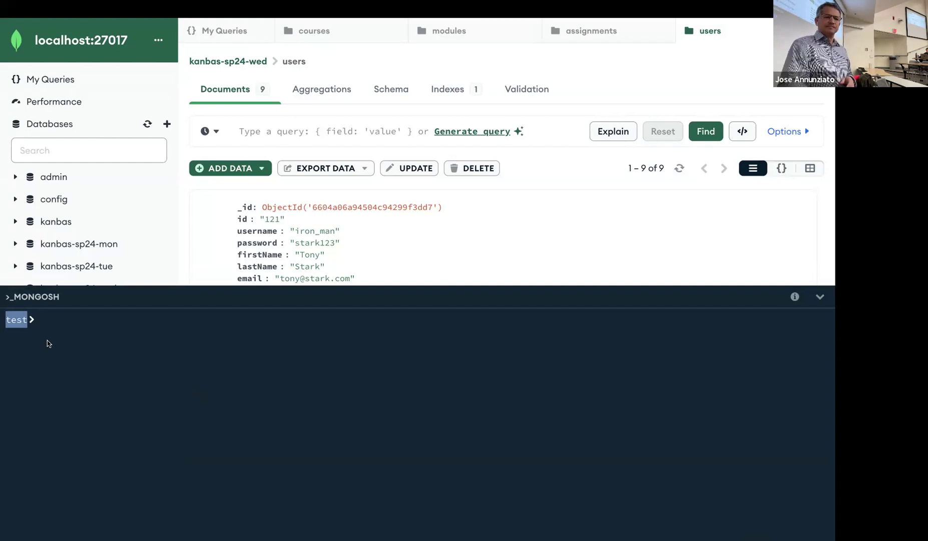
{"action": "scroll", "coordinate": [50, 237], "scroll_direction": "down", "scroll_amount": 4}
{"action": "scroll", "coordinate": [50, 238], "scroll_direction": "down", "scroll_amount": 2}
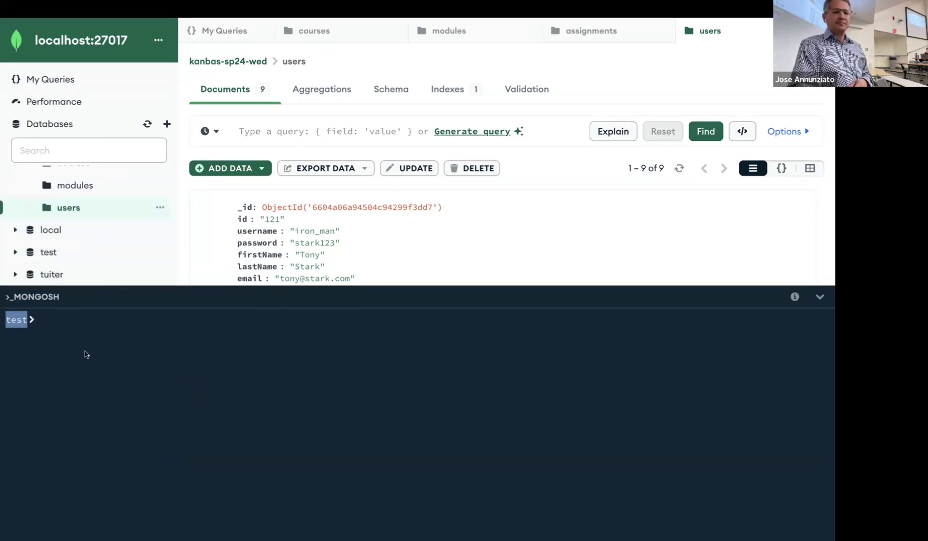
{"action": "scroll", "coordinate": [81, 237], "scroll_direction": "up", "scroll_amount": 5}
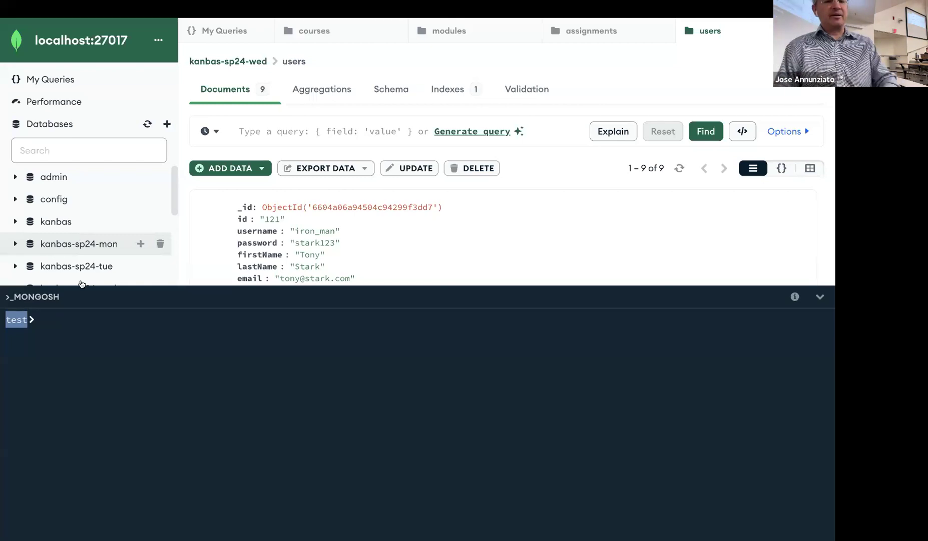
{"action": "left_click", "coordinate": [134, 350]}
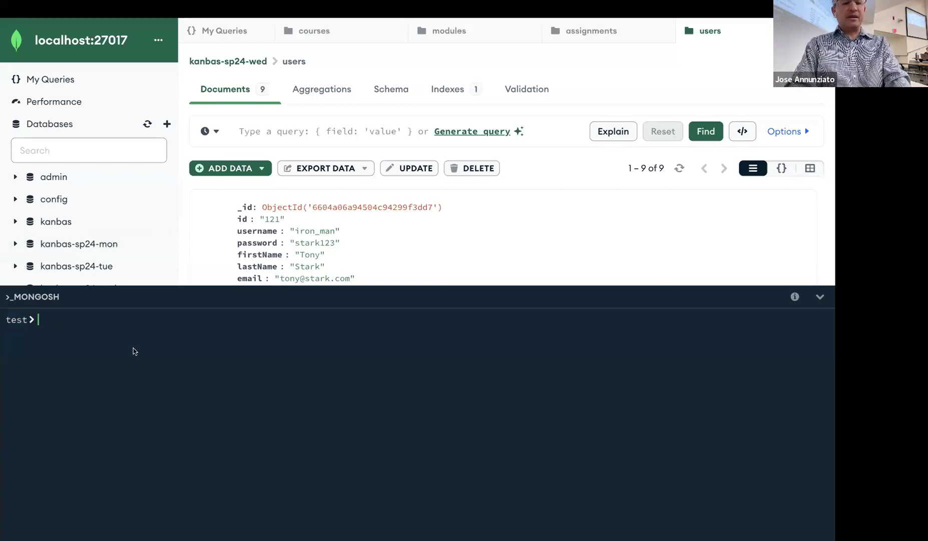
{"action": "type", "text": "sh"}
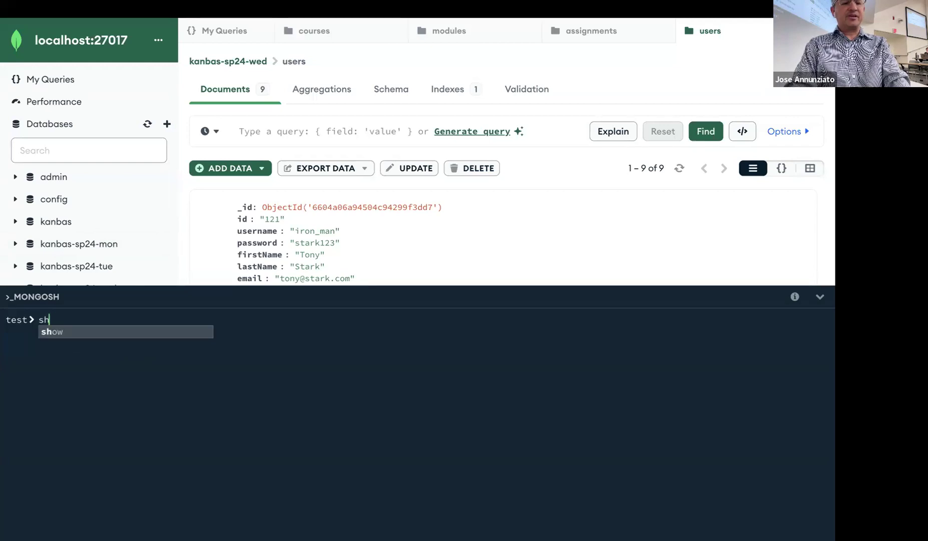
{"action": "type", "text": "ow da"}
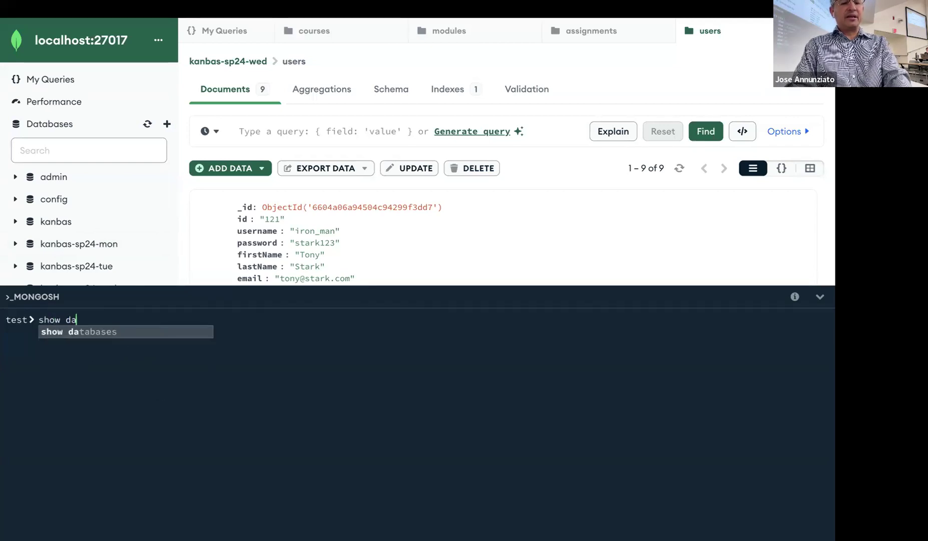
{"action": "key", "text": "Tab"}
{"action": "key", "text": "Return"}
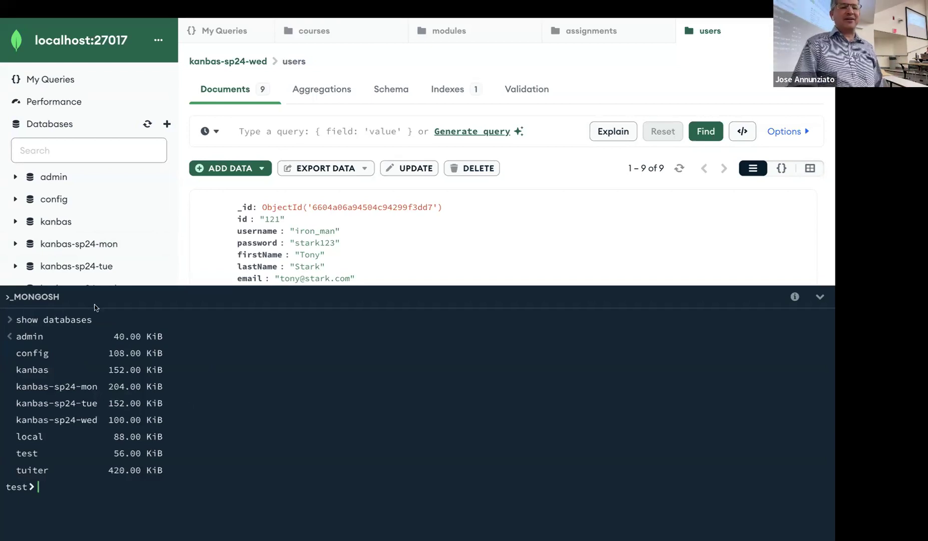
- Collapse the kanbas-sp24-wed database in the database tree and compare the tree with the shell's database list
{"action": "scroll", "coordinate": [89, 243], "scroll_direction": "down", "scroll_amount": 1}
{"action": "scroll", "coordinate": [87, 242], "scroll_direction": "down", "scroll_amount": 3}
{"action": "scroll", "coordinate": [88, 243], "scroll_direction": "up", "scroll_amount": 2}
{"action": "scroll", "coordinate": [50, 235], "scroll_direction": "down", "scroll_amount": 2}
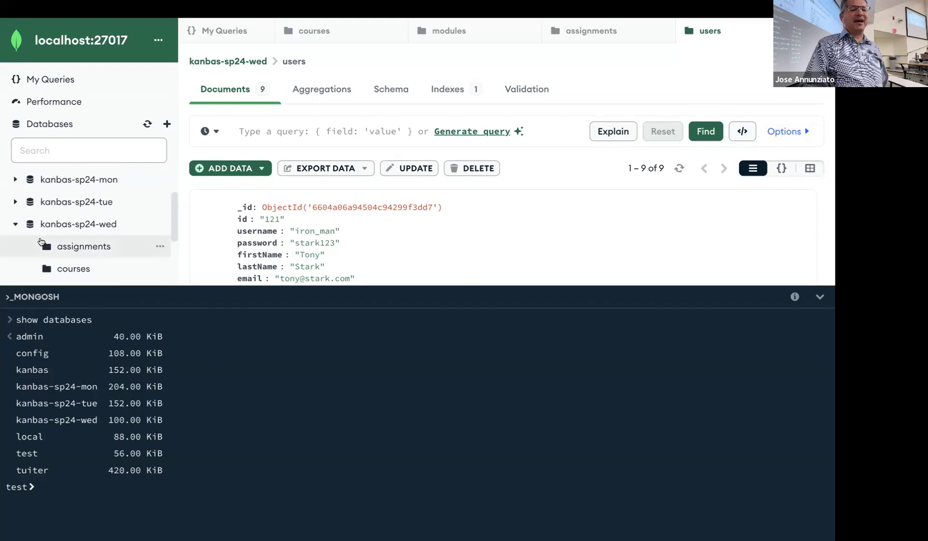
{"action": "left_click", "coordinate": [14, 228]}
{"action": "scroll", "coordinate": [68, 202], "scroll_direction": "up", "scroll_amount": 3}
{"action": "scroll", "coordinate": [68, 201], "scroll_direction": "down", "scroll_amount": 3}
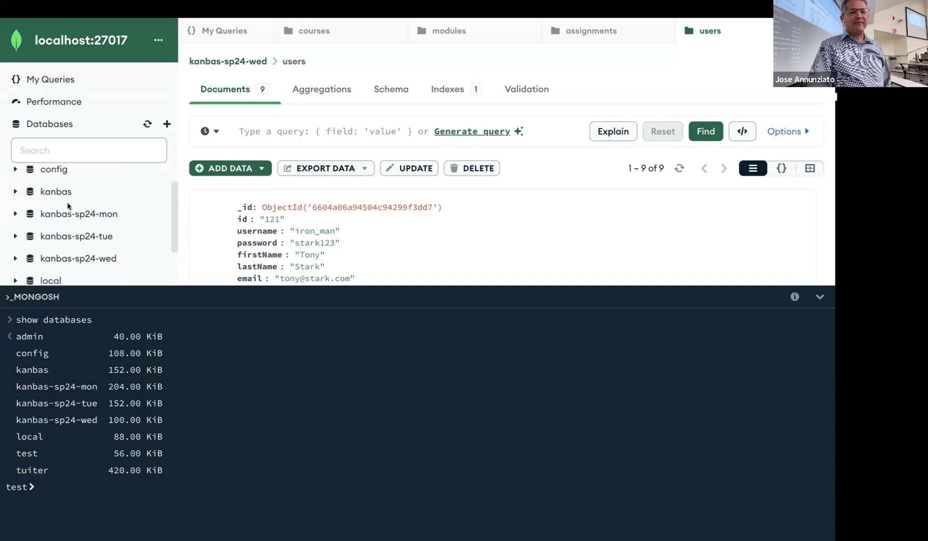
- Add a few blank prompt lines in the shell and switch to the kanbas-sp24-wed database with the use command
{"action": "left_click", "coordinate": [224, 453]}
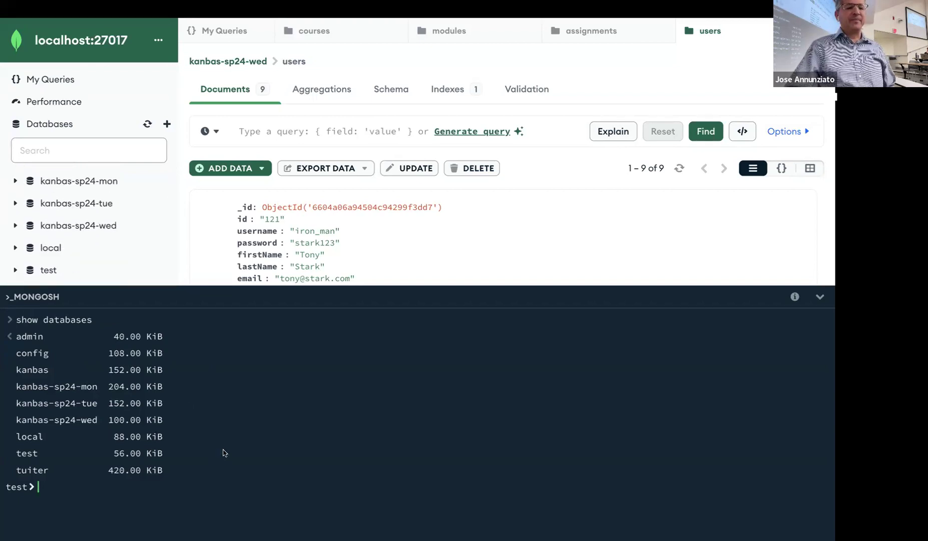
{"action": "key", "text": "Return"}
{"action": "key", "text": "Return"}
{"action": "key", "text": "Return"}
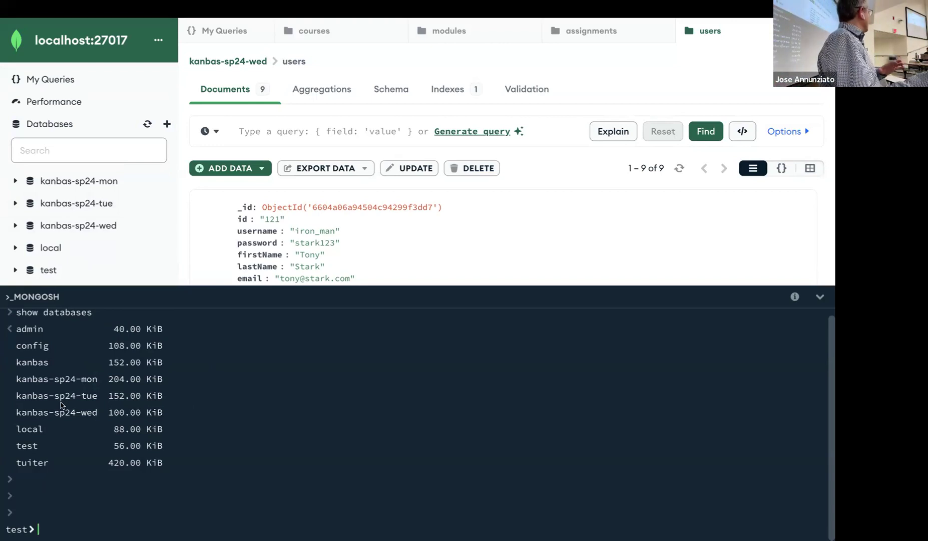
{"action": "type", "text": "use "}
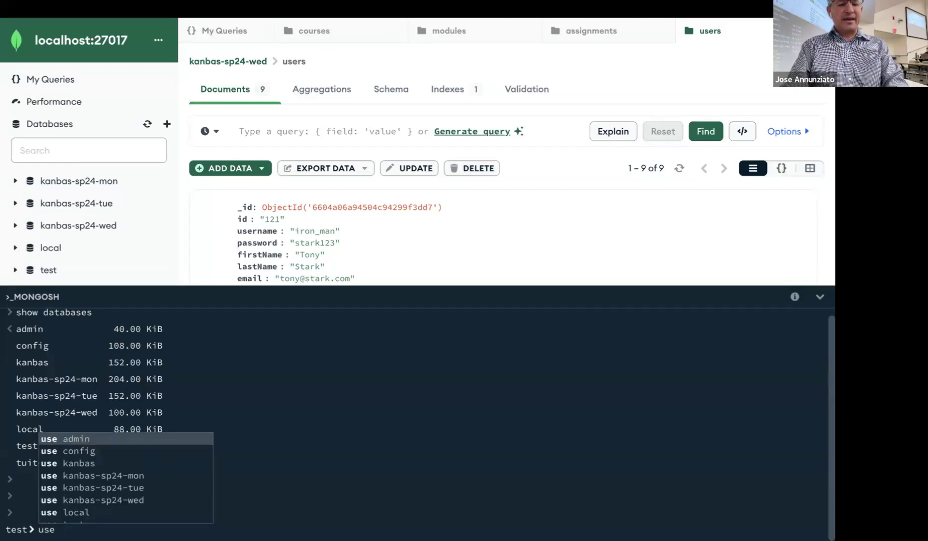
{"action": "type", "text": "kanbas-"}
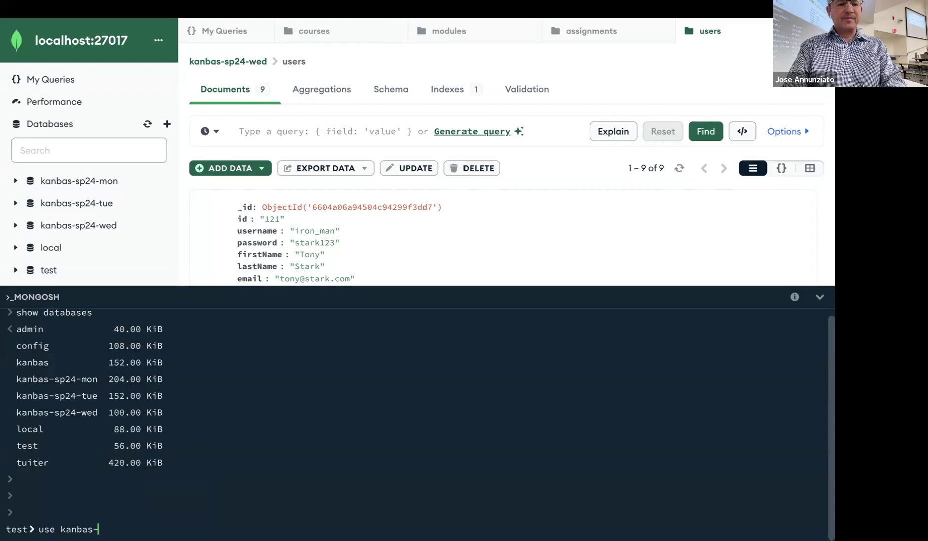
{"action": "key", "text": "Down"}
{"action": "key", "text": "Down"}
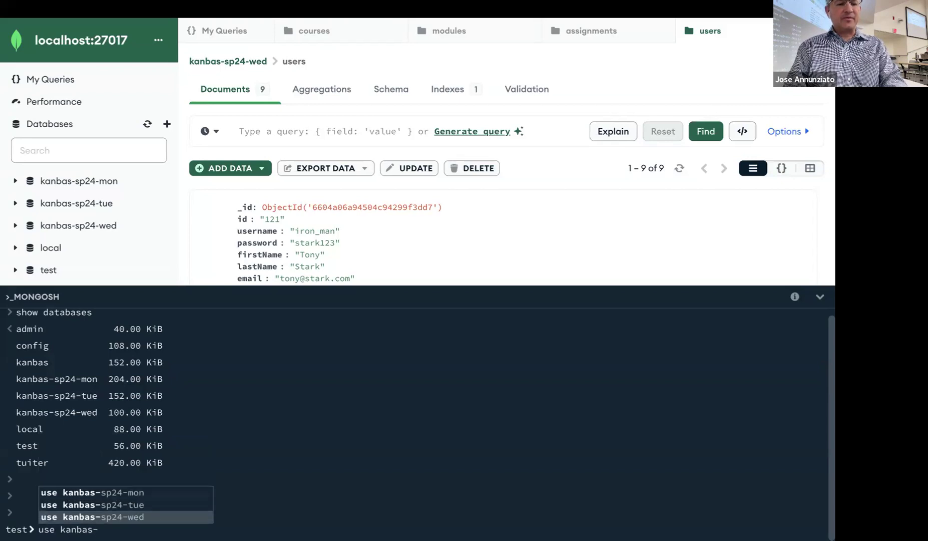
{"action": "key", "text": "Return"}
{"action": "key", "text": "Return"}
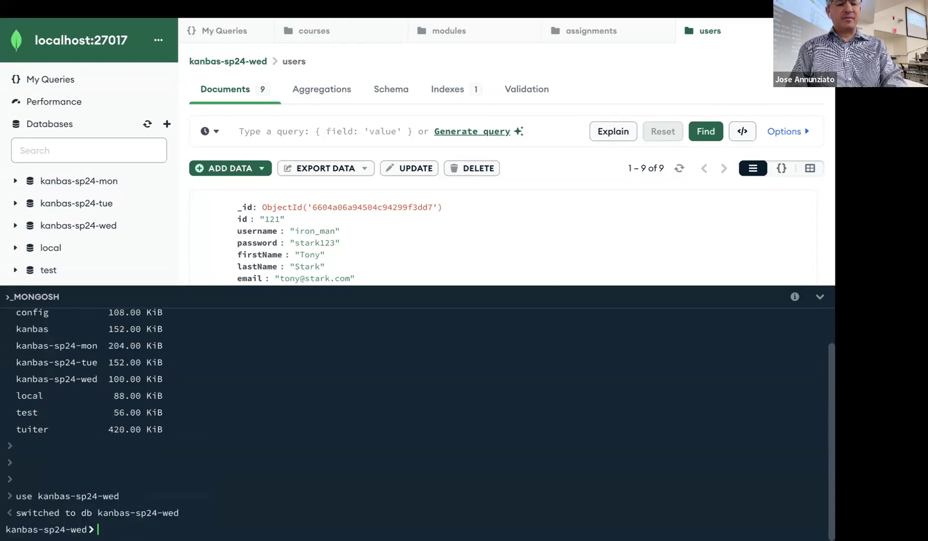
- Space out the shell with blank prompt lines and list the current database's collections with show collections
{"action": "key", "text": "Return"}
{"action": "key", "text": "Return"}
{"action": "key", "text": "Return"}
{"action": "key", "text": "Return"}
{"action": "key", "text": "Return"}
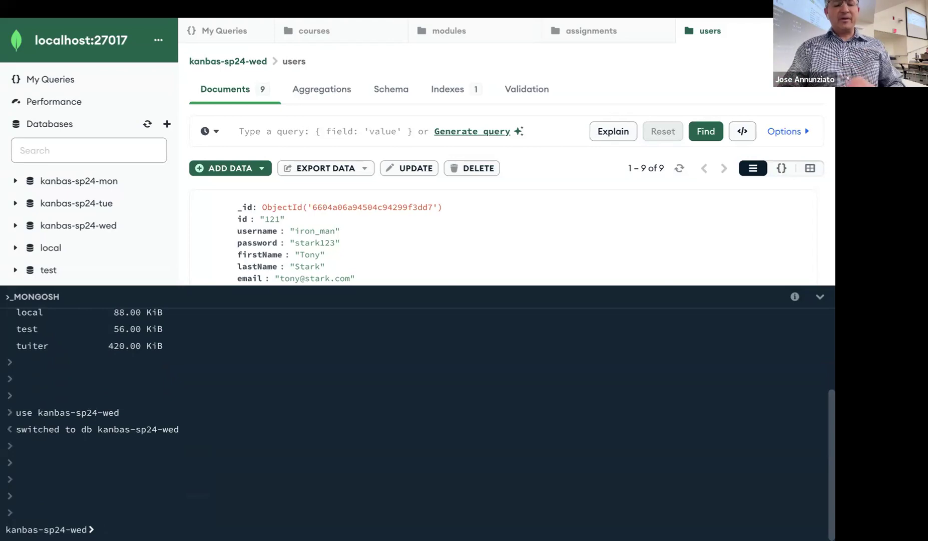
{"action": "type", "text": "show col"}
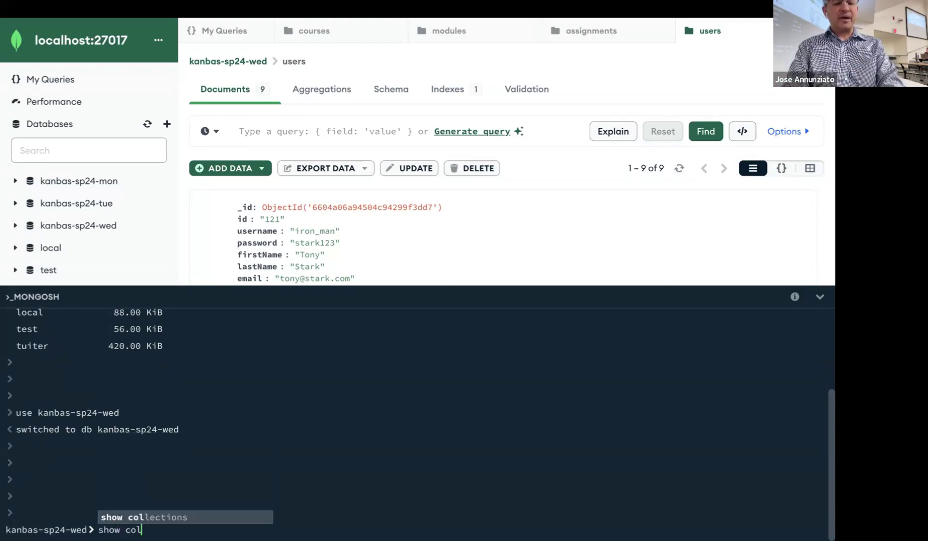
{"action": "key", "text": "Tab"}
{"action": "key", "text": "Return"}
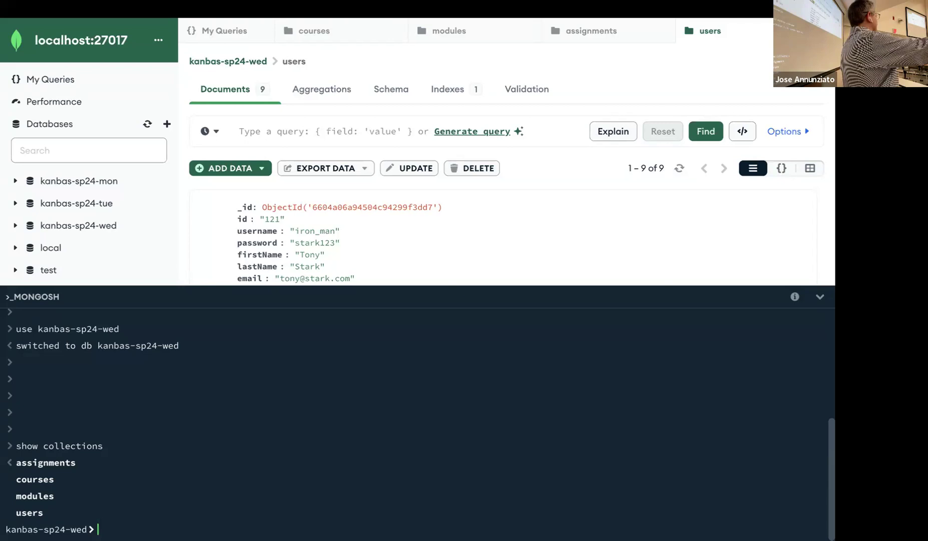
- Retrieve the documents of the courses collection with db.courses.find() and skim the output
{"action": "type", "text": "db.courses."}
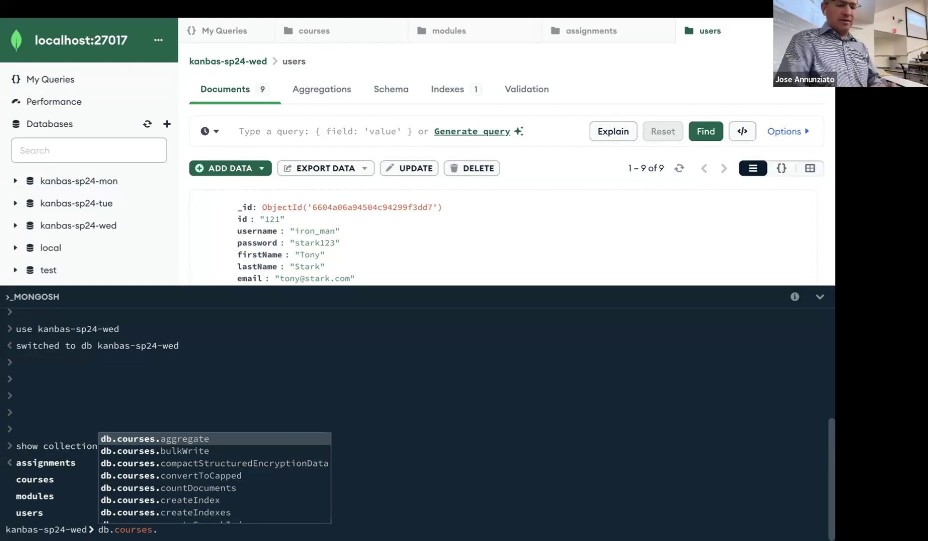
{"action": "type", "text": "fi"}
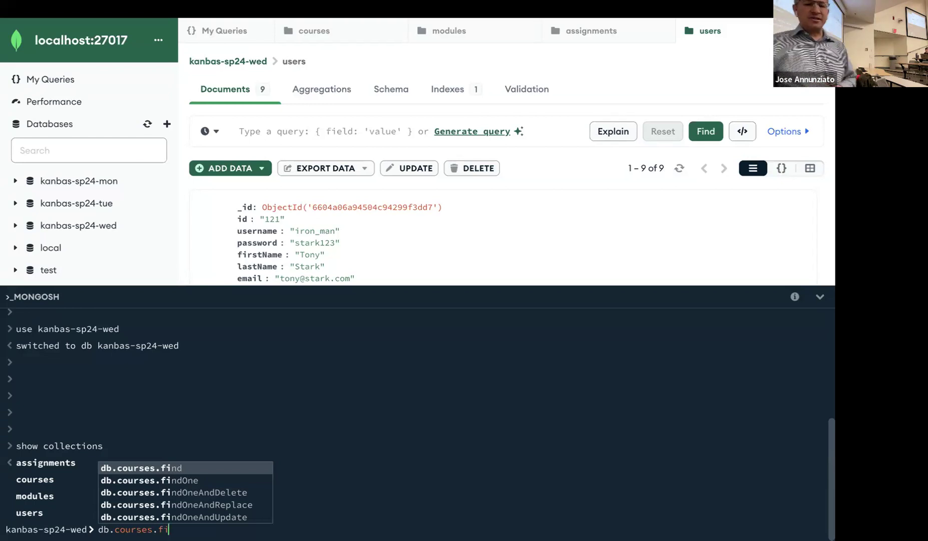
{"action": "key", "text": "Tab"}
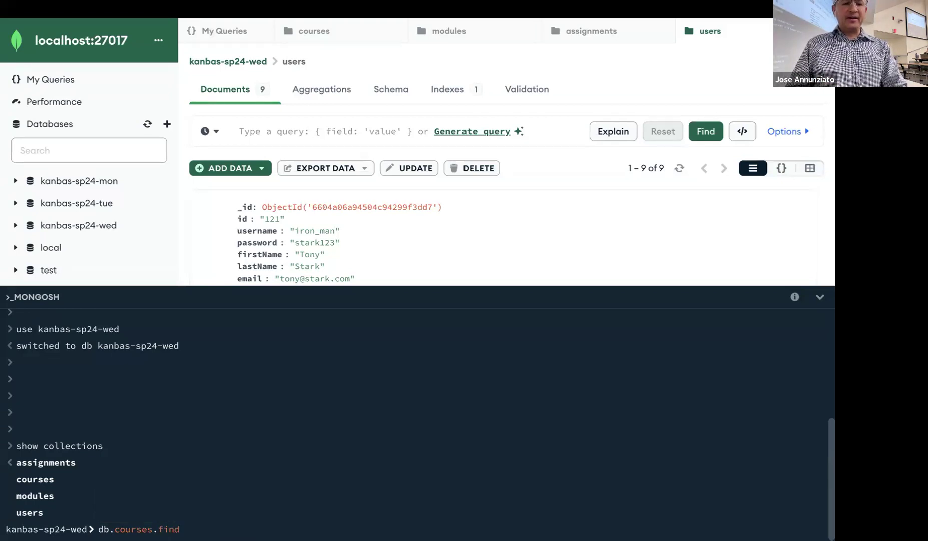
{"action": "type", "text": "("}
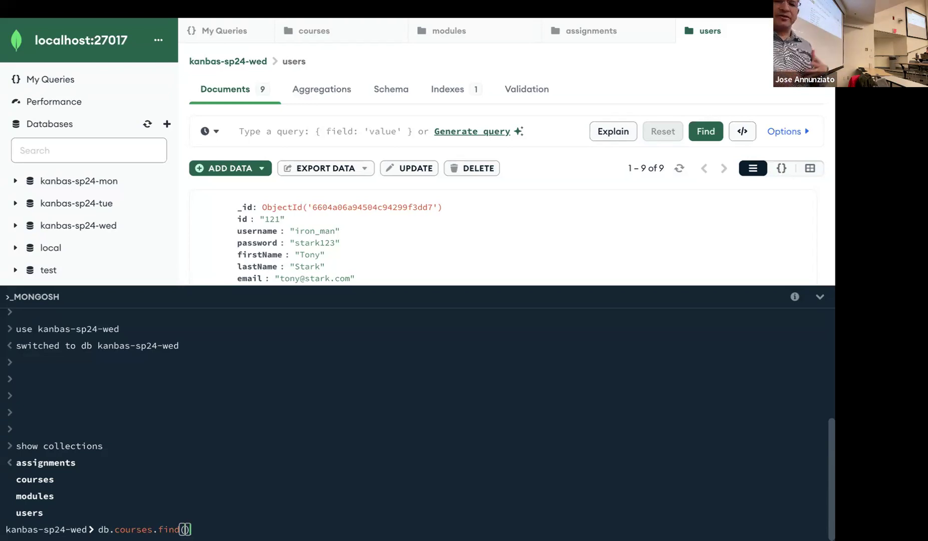
{"action": "key", "text": "Return"}
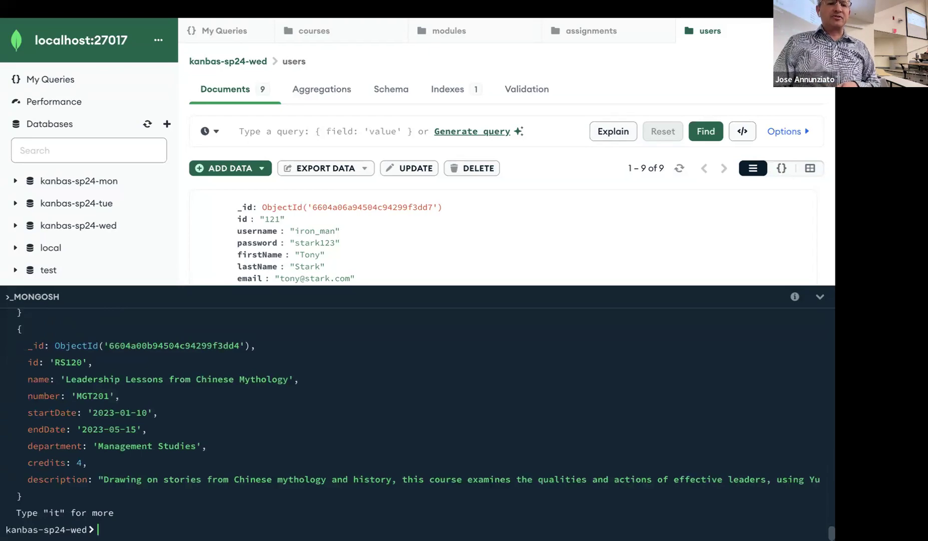
{"action": "scroll", "coordinate": [135, 398], "scroll_direction": "up", "scroll_amount": 5}
{"action": "scroll", "coordinate": [135, 398], "scroll_direction": "up", "scroll_amount": 5}
{"action": "scroll", "coordinate": [135, 398], "scroll_direction": "down", "scroll_amount": 15}
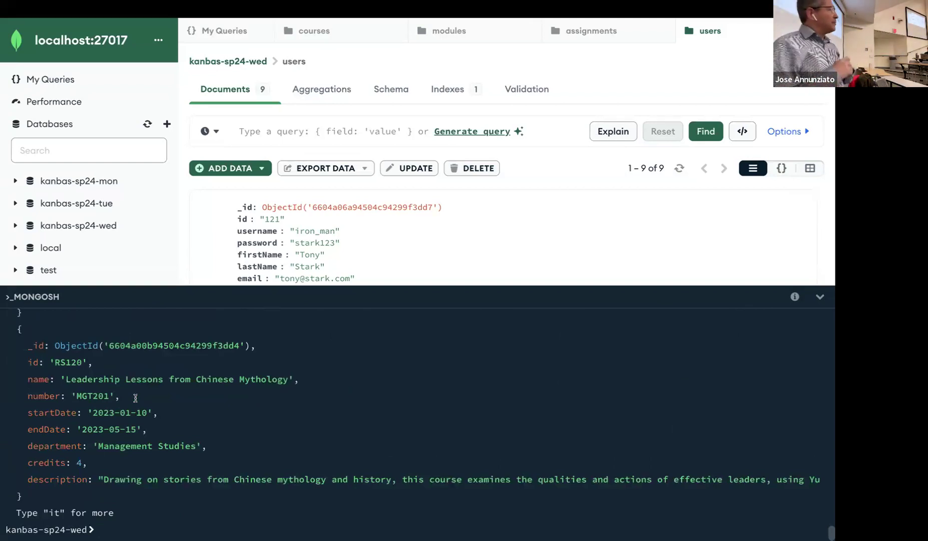
- Recall the db.courses.find() command and insert an empty filter object {} between its parentheses without running it
{"action": "key", "text": "Up"}
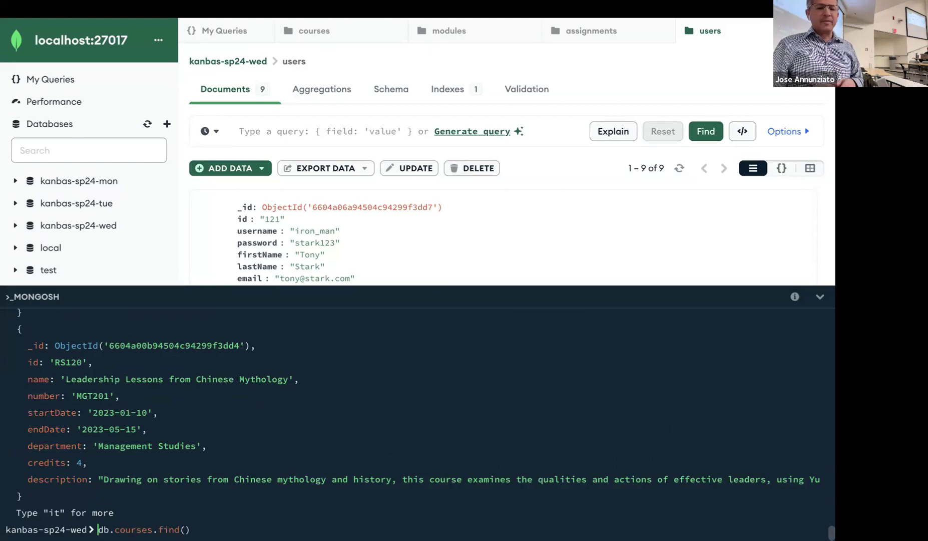
{"action": "key", "text": "Right"}
{"action": "key", "text": "Right"}
{"action": "key", "text": "Right"}
{"action": "key", "text": "Right"}
{"action": "key", "text": "Right"}
{"action": "key", "text": "Right"}
{"action": "key", "text": "Right"}
{"action": "key", "text": "Right"}
{"action": "key", "text": "Right"}
{"action": "key", "text": "Right"}
{"action": "key", "text": "Right"}
{"action": "key", "text": "Right"}
{"action": "key", "text": "Right"}
{"action": "key", "text": "Right"}
{"action": "key", "text": "Right"}
{"action": "key", "text": "Right"}
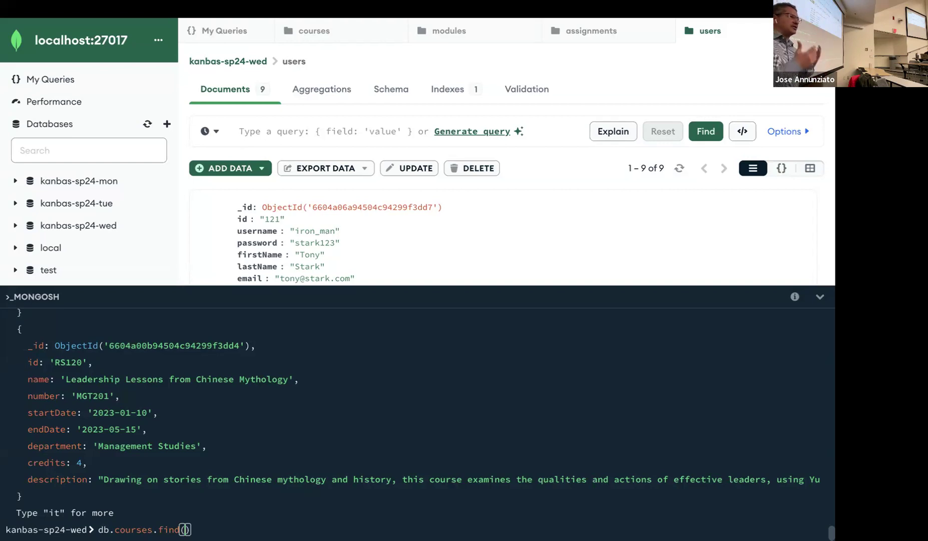
{"action": "type", "text": "{"}
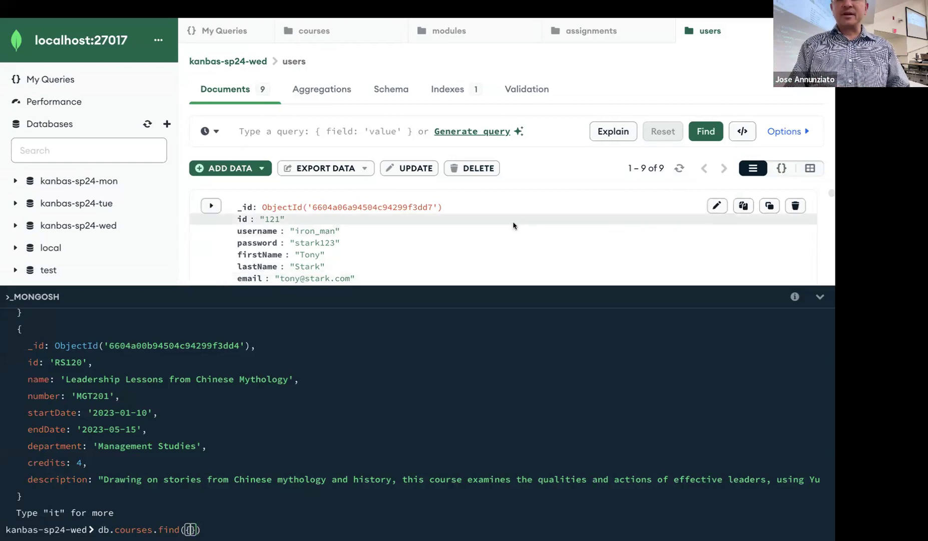
- Open the courses collection of kanbas-sp24-wed and examine the department field across its first documents
{"action": "scroll", "coordinate": [646, 248], "scroll_direction": "down", "scroll_amount": 3}
{"action": "scroll", "coordinate": [646, 248], "scroll_direction": "up", "scroll_amount": 3}
{"action": "scroll", "coordinate": [75, 228], "scroll_direction": "down", "scroll_amount": 1}
{"action": "scroll", "coordinate": [75, 228], "scroll_direction": "up", "scroll_amount": 1}
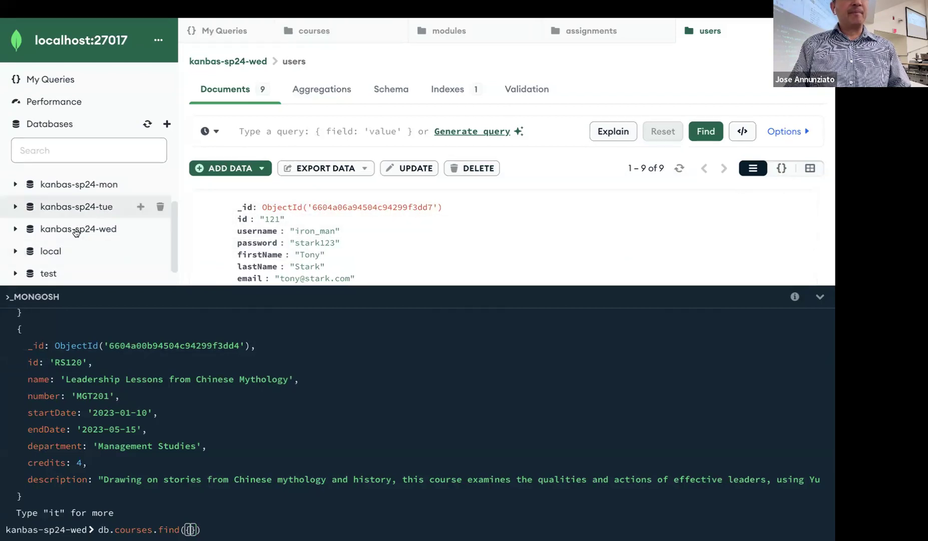
{"action": "left_click", "coordinate": [78, 229]}
{"action": "scroll", "coordinate": [78, 230], "scroll_direction": "down", "scroll_amount": 3}
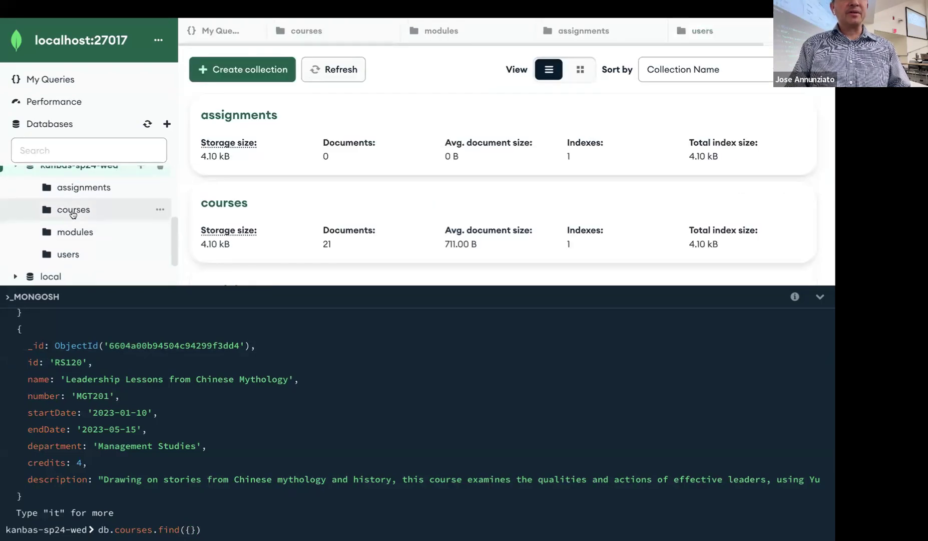
{"action": "left_click", "coordinate": [75, 211]}
{"action": "scroll", "coordinate": [428, 241], "scroll_direction": "down", "scroll_amount": 2}
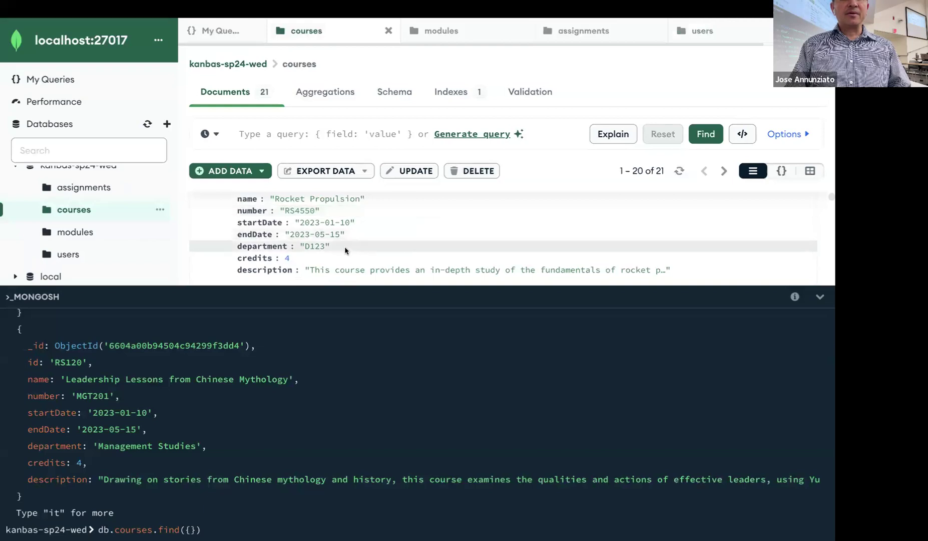
{"action": "scroll", "coordinate": [350, 249], "scroll_direction": "up", "scroll_amount": 1}
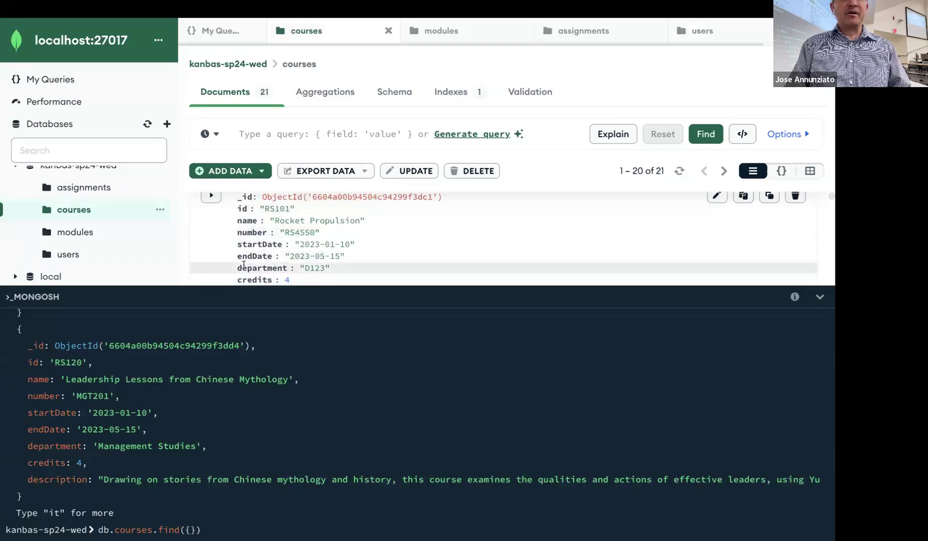
{"action": "scroll", "coordinate": [330, 265], "scroll_direction": "down", "scroll_amount": 4}
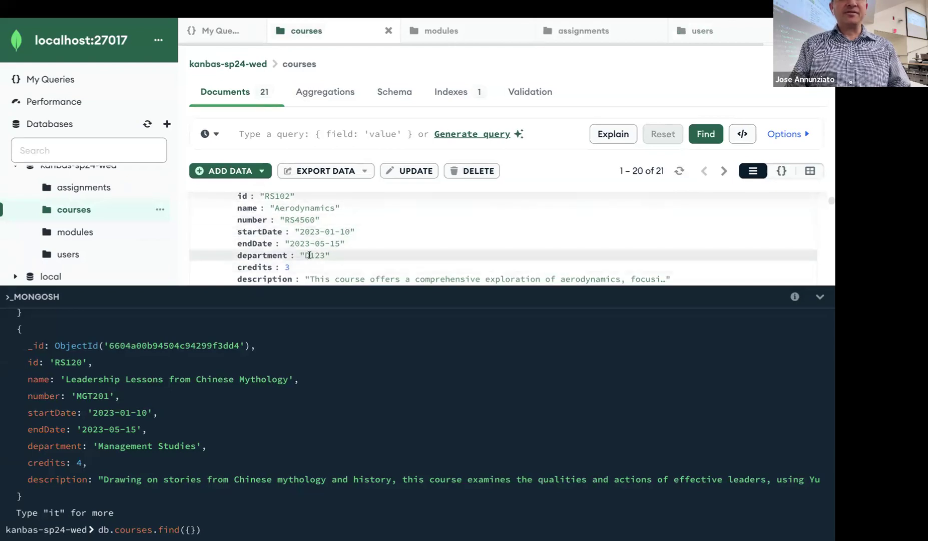
{"action": "scroll", "coordinate": [325, 258], "scroll_direction": "down", "scroll_amount": 6}
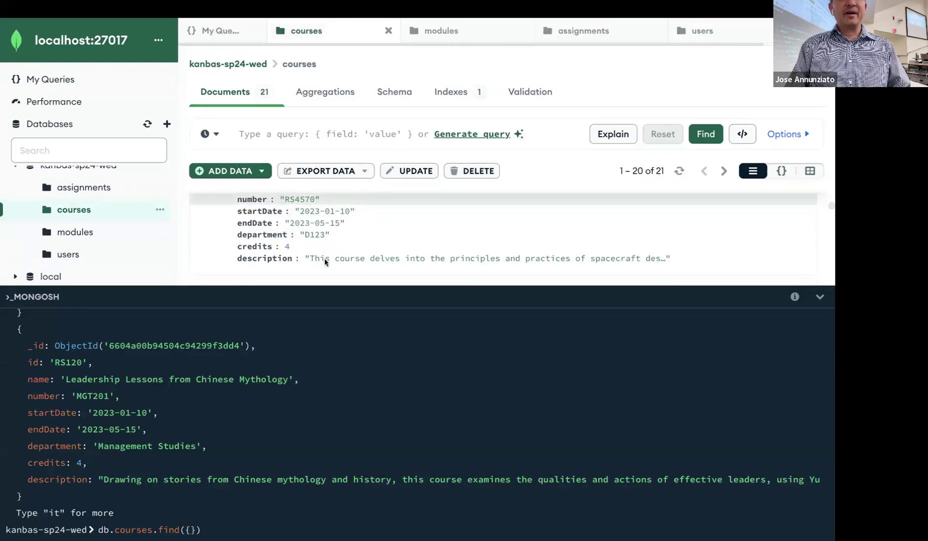
{"action": "scroll", "coordinate": [320, 232], "scroll_direction": "down", "scroll_amount": 6}
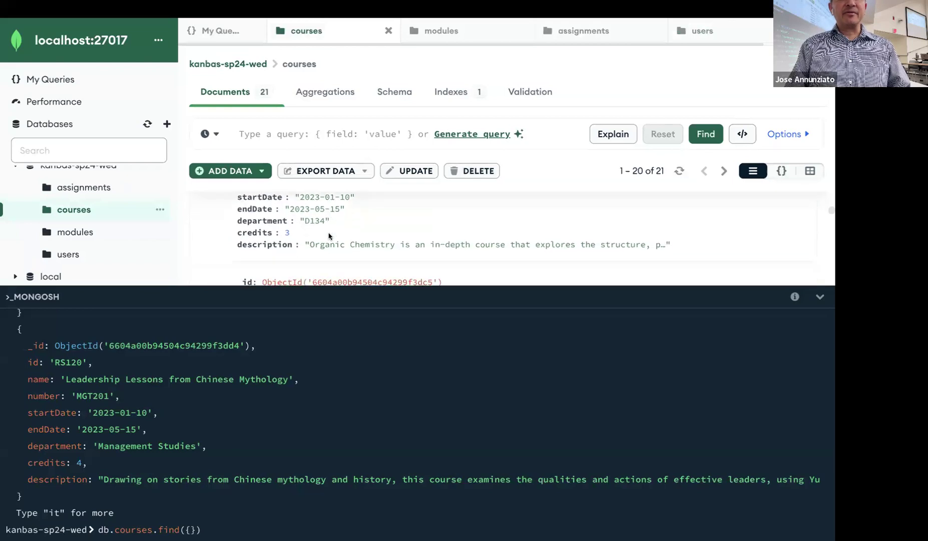
{"action": "scroll", "coordinate": [325, 233], "scroll_direction": "up", "scroll_amount": 1}
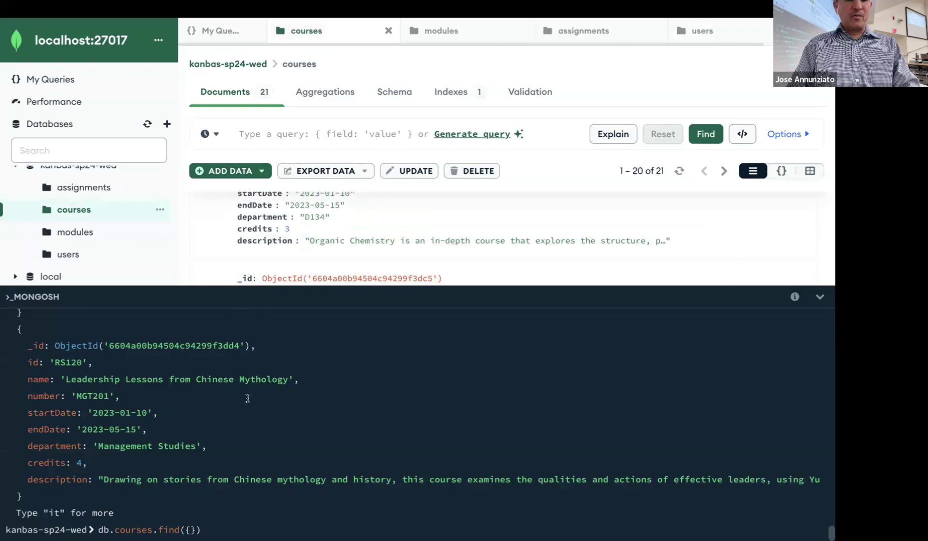
- Complete the shell filter as {department: 'D123'}, run the courses query and review the returned documents
{"action": "left_click", "coordinate": [190, 529]}
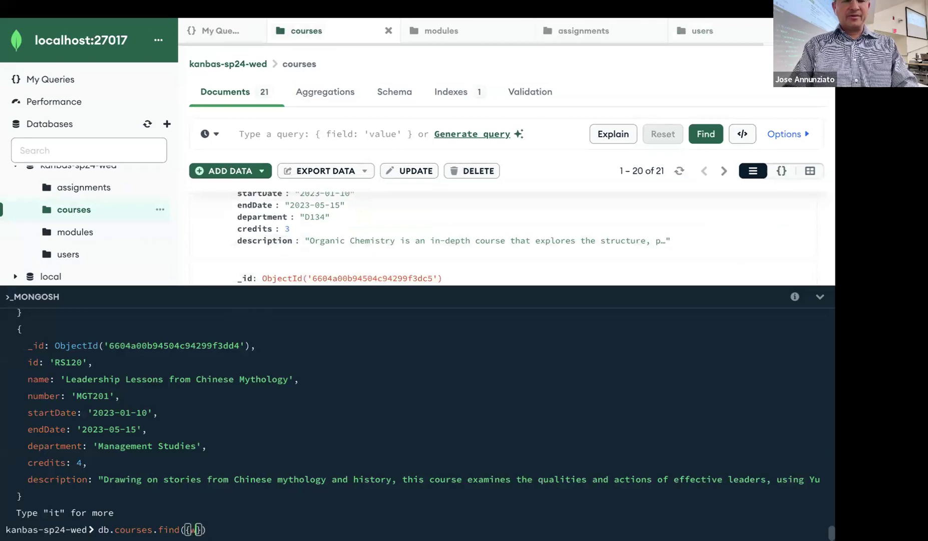
{"action": "type", "text": "department"}
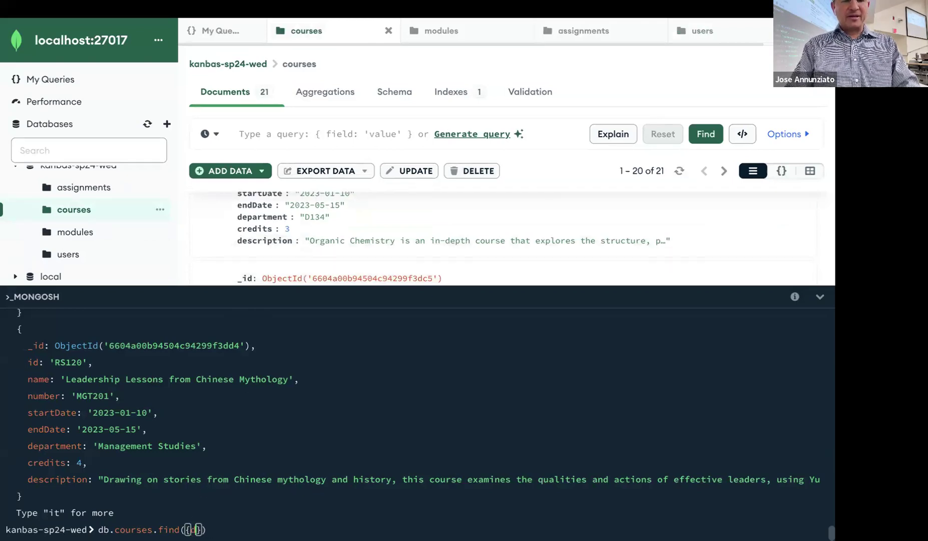
{"action": "type", "text": ": '"}
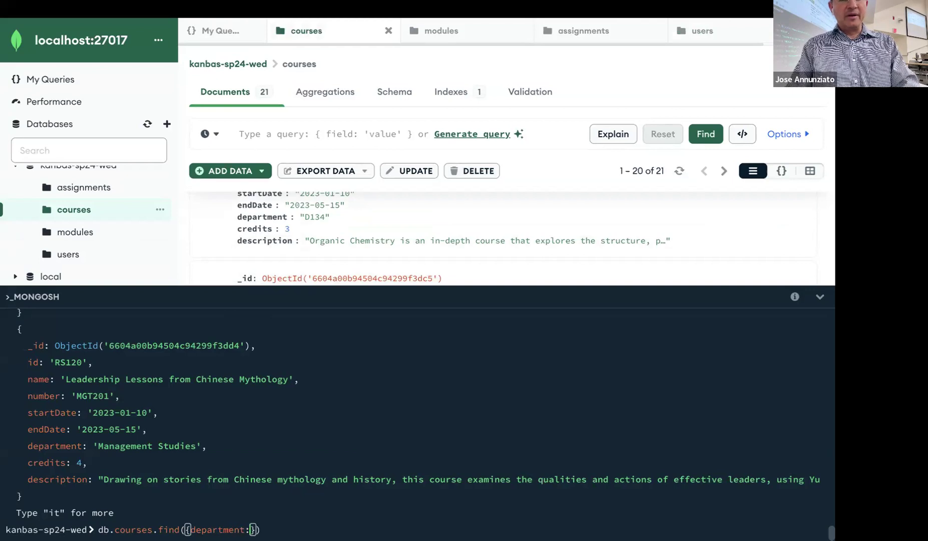
{"action": "type", "text": "D123"}
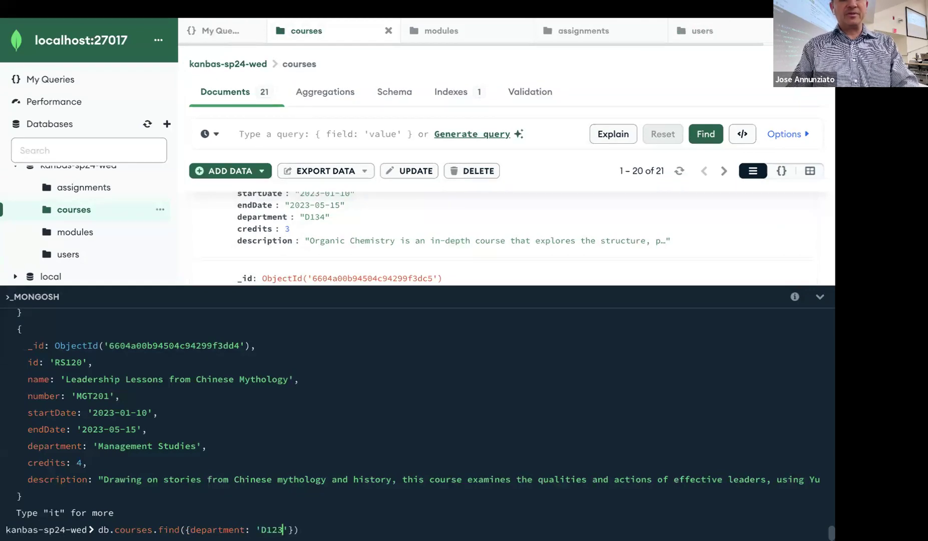
{"action": "key", "text": "Return"}
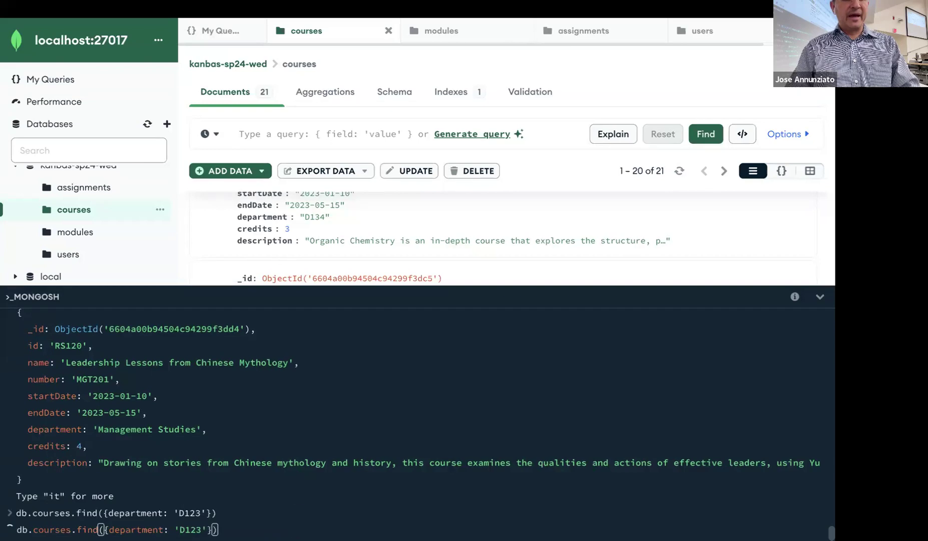
{"action": "scroll", "coordinate": [244, 445], "scroll_direction": "up", "scroll_amount": 3}
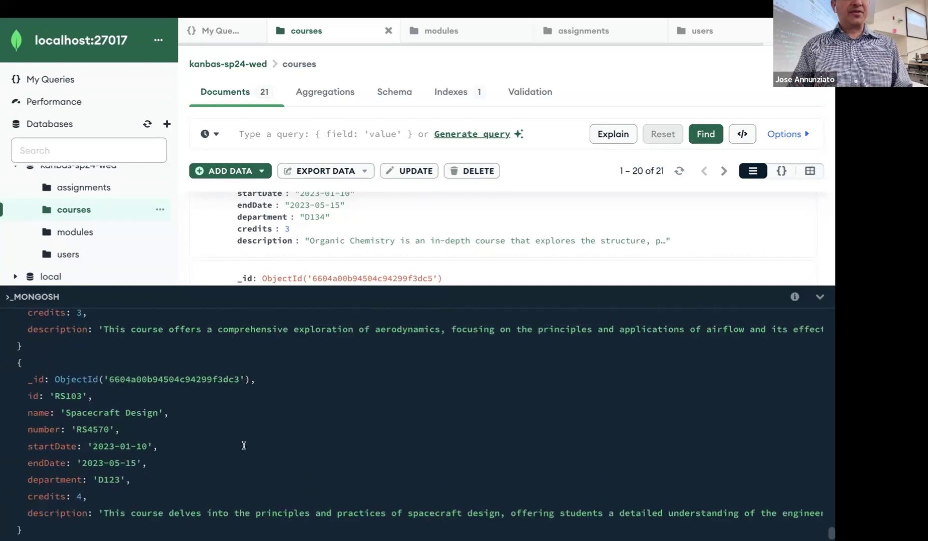
{"action": "scroll", "coordinate": [244, 445], "scroll_direction": "up", "scroll_amount": 6}
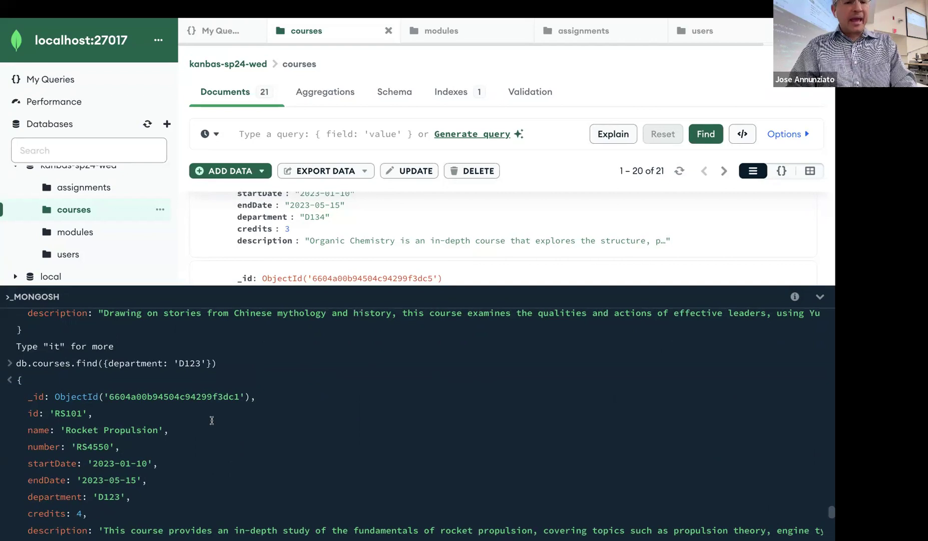
{"action": "scroll", "coordinate": [211, 421], "scroll_direction": "down", "scroll_amount": 5}
{"action": "scroll", "coordinate": [212, 420], "scroll_direction": "down", "scroll_amount": 10}
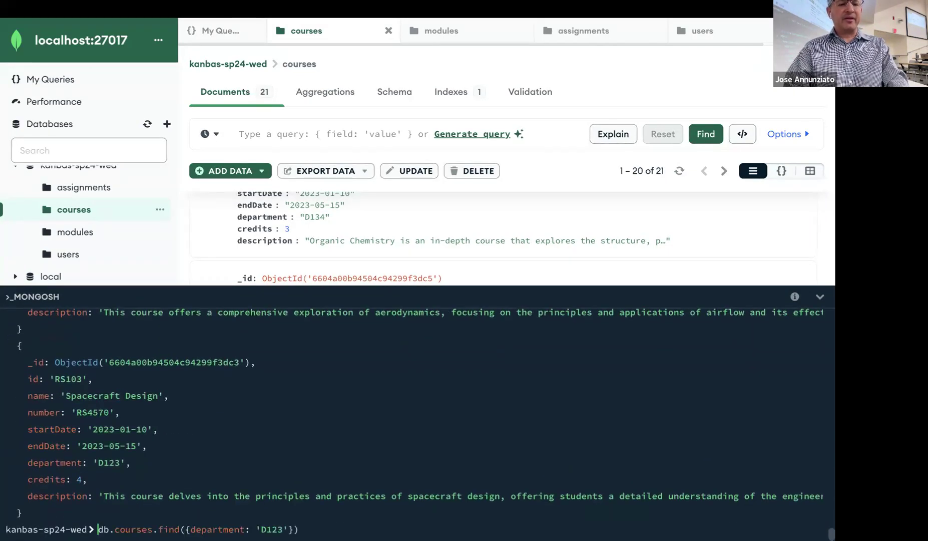
- Replace the department field with name in the filter of the recalled db.courses.find() shell command
{"action": "key", "text": "Right"}
{"action": "key", "text": "Right"}
{"action": "key", "text": "Right"}
{"action": "key", "text": "Right"}
{"action": "key", "text": "Right"}
{"action": "key", "text": "Right"}
{"action": "key", "text": "Right"}
{"action": "key", "text": "Right"}
{"action": "key", "text": "Right"}
{"action": "key", "text": "Right"}
{"action": "key", "text": "Right"}
{"action": "key", "text": "Right"}
{"action": "key", "text": "Right"}
{"action": "key", "text": "Right"}
{"action": "key", "text": "Right"}
{"action": "key", "text": "Right"}
{"action": "key", "text": "Right"}
{"action": "key", "text": "Right"}
{"action": "key", "text": "Right"}
{"action": "key", "text": "Right"}
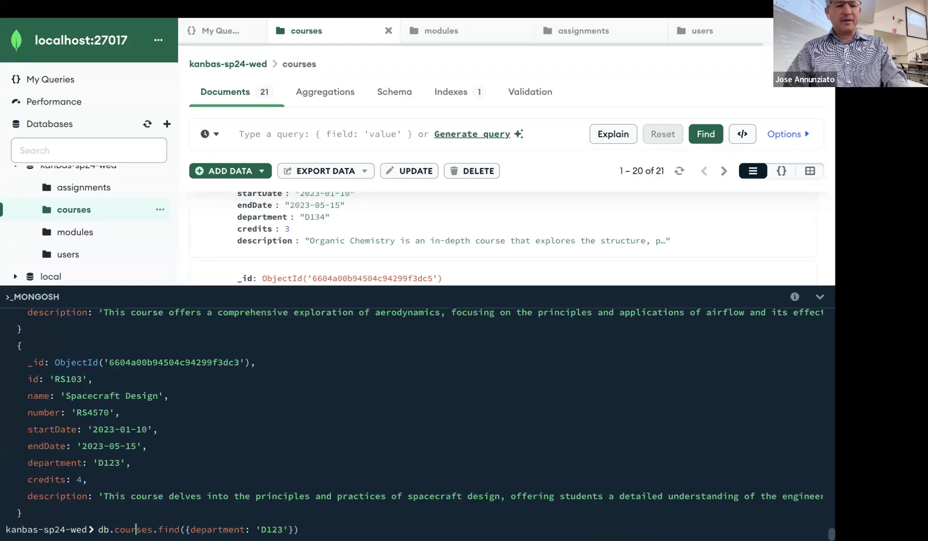
{"action": "key", "text": "Right"}
{"action": "key", "text": "Right"}
{"action": "key", "text": "Left"}
{"action": "key", "text": "Left"}
{"action": "key", "text": "BackSpace"}
{"action": "key", "text": "BackSpace"}
{"action": "key", "text": "BackSpace"}
{"action": "key", "text": "BackSpace"}
{"action": "key", "text": "BackSpace"}
{"action": "key", "text": "BackSpace"}
{"action": "key", "text": "BackSpace"}
{"action": "key", "text": "BackSpace"}
{"action": "key", "text": "BackSpace"}
{"action": "key", "text": "BackSpace"}
{"action": "type", "text": "name"}
- Set the filter value to 'Spacecraft Design' and run the courses query
{"action": "key", "text": "Right"}
{"action": "key", "text": "Right"}
{"action": "key", "text": "Right"}
{"action": "key", "text": "shift+Right"}
{"action": "key", "text": "shift+Right"}
{"action": "key", "text": "shift+Right"}
{"action": "key", "text": "shift+Right"}
{"action": "type", "text": "Spaced"}
{"action": "key", "text": "BackSpace"}
{"action": "type", "text": "craft"}
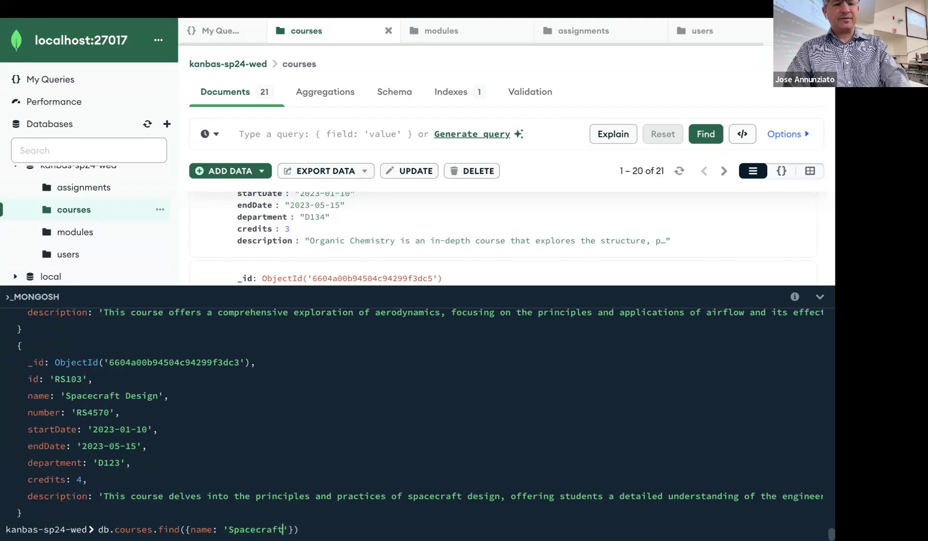
{"action": "type", "text": " Design"}
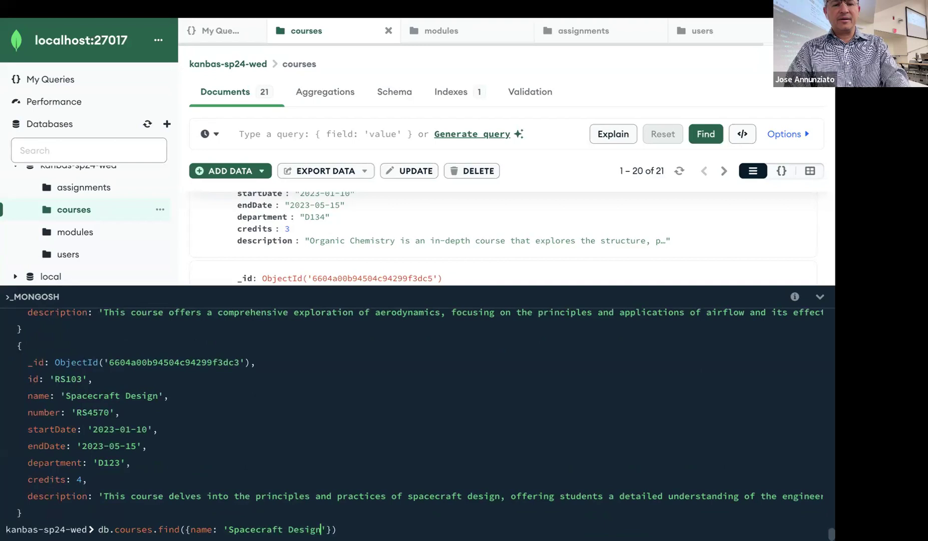
{"action": "key", "text": "Return"}
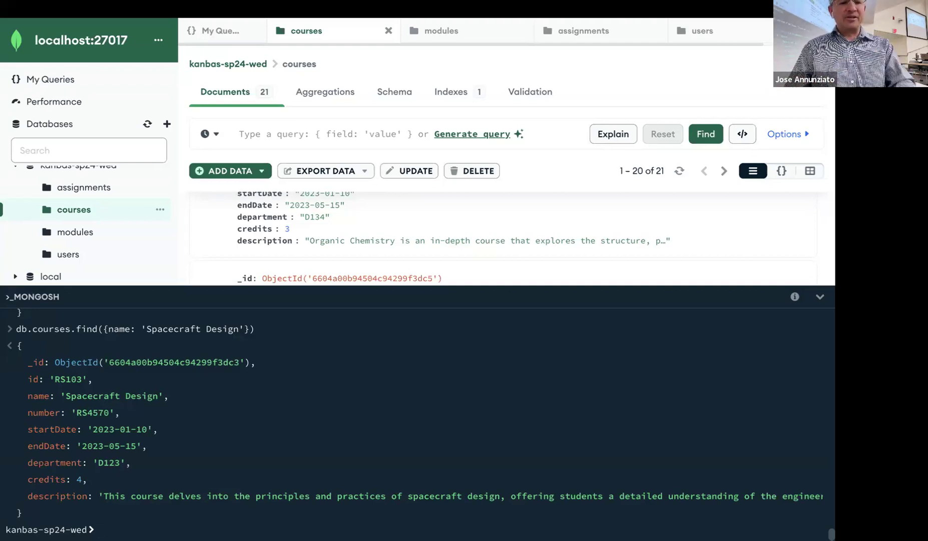
- Recall the last courses query and strip it back to db.courses. without running it
{"action": "key", "text": "Up"}
{"action": "key", "text": "Right"}
{"action": "key", "text": "Right"}
{"action": "key", "text": "Right"}
{"action": "key", "text": "Right"}
{"action": "key", "text": "Right"}
{"action": "key", "text": "Right"}
{"action": "key", "text": "Right"}
{"action": "key", "text": "Right"}
{"action": "key", "text": "Right"}
{"action": "key", "text": "Right"}
{"action": "key", "text": "Right"}
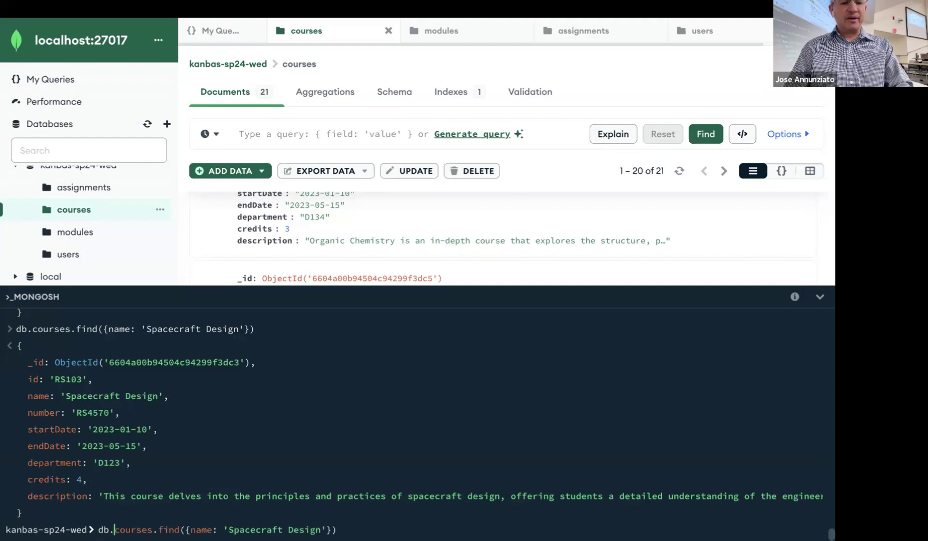
{"action": "key", "text": "Delete"}
{"action": "key", "text": "Delete"}
{"action": "key", "text": "Delete"}
{"action": "key", "text": "Delete"}
{"action": "key", "text": "Delete"}
{"action": "key", "text": "Delete"}
{"action": "key", "text": "Delete"}
{"action": "key", "text": "Delete"}
{"action": "key", "text": "Delete"}
{"action": "key", "text": "Delete"}
{"action": "key", "text": "Delete"}
{"action": "key", "text": "Delete"}
{"action": "key", "text": "Delete"}
{"action": "key", "text": "Delete"}
{"action": "key", "text": "Delete"}
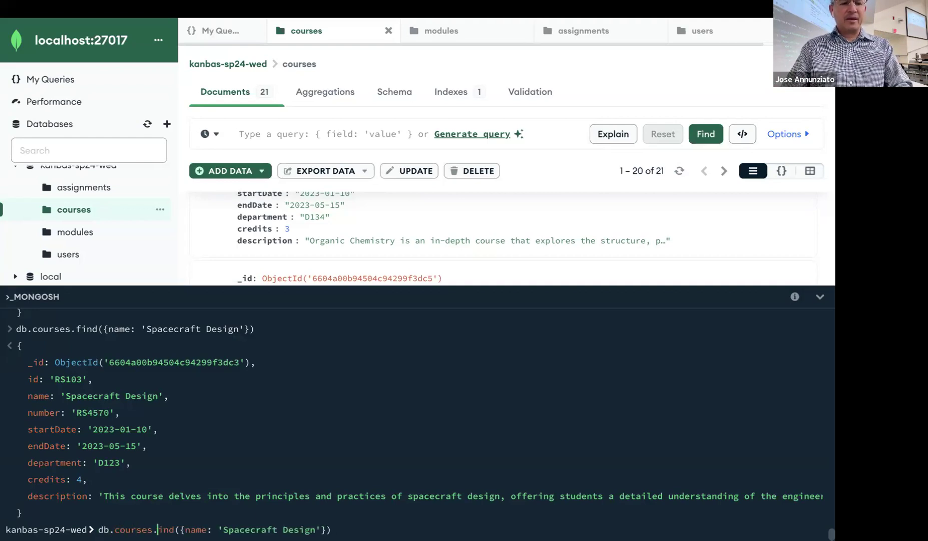
{"action": "key", "text": "Delete"}
{"action": "key", "text": "Delete"}
{"action": "key", "text": "Delete"}
{"action": "key", "text": "Delete"}
{"action": "key", "text": "Delete"}
{"action": "key", "text": "Delete"}
{"action": "key", "text": "Delete"}
{"action": "key", "text": "Delete"}
{"action": "key", "text": "Delete"}
{"action": "key", "text": "Delete"}
{"action": "key", "text": "Delete"}
{"action": "key", "text": "Delete"}
{"action": "key", "text": "Delete"}
{"action": "key", "text": "Delete"}
{"action": "key", "text": "Delete"}
{"action": "key", "text": "Delete"}
{"action": "key", "text": "Delete"}
{"action": "key", "text": "Delete"}
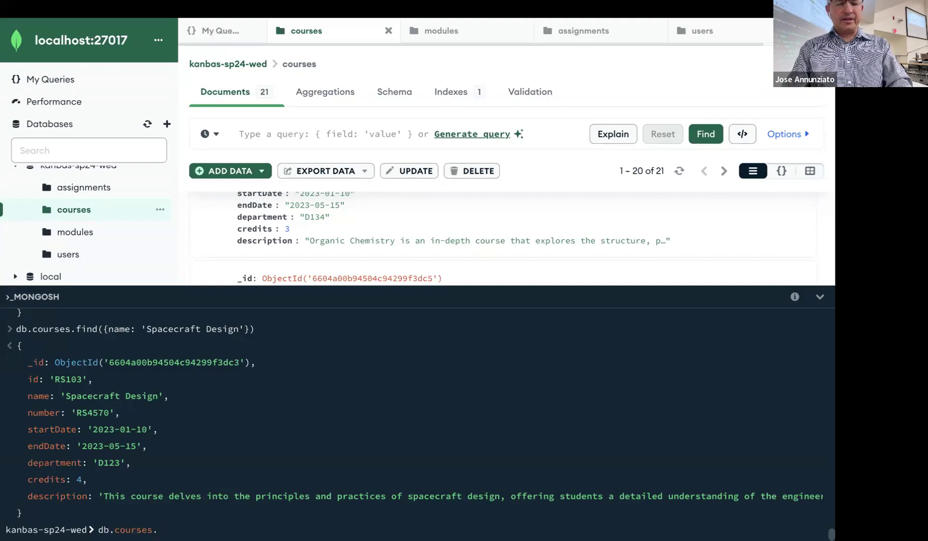
- Look through the shell's completions for courses methods starting with "in", including insertMany and insertOne, then clear the fragment
{"action": "type", "text": "in"}
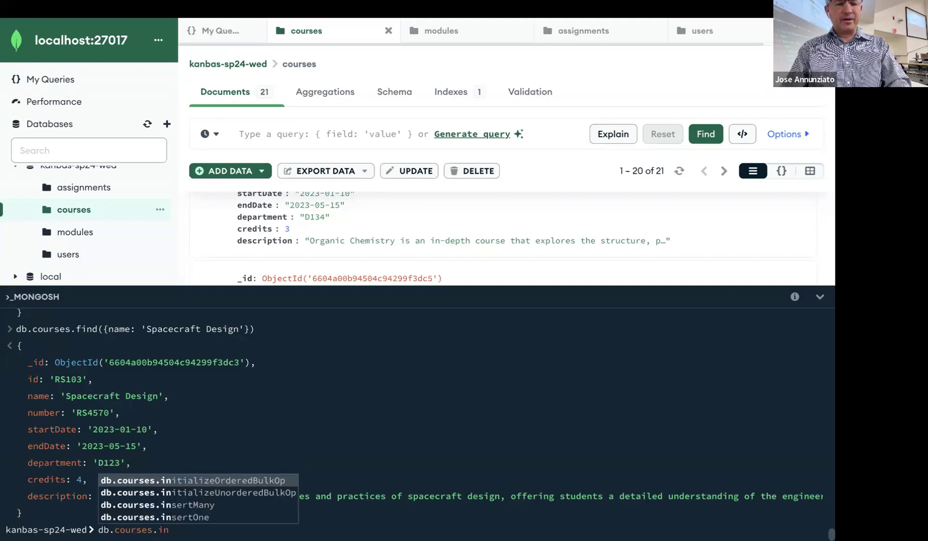
{"action": "key", "text": "Down"}
{"action": "key", "text": "Down"}
{"action": "key", "text": "Down"}
{"action": "key", "text": "Down"}
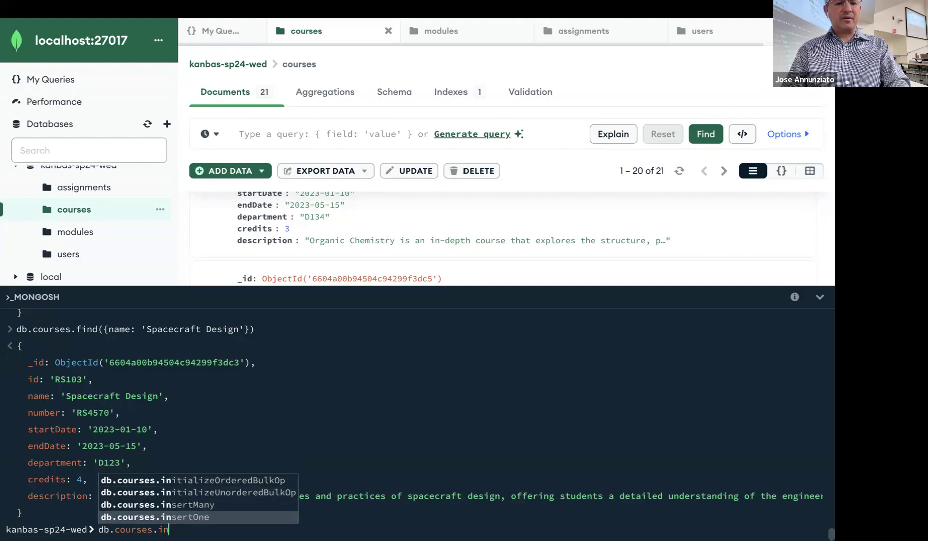
{"action": "key", "text": "Up"}
{"action": "key", "text": "BackSpace"}
{"action": "key", "text": "BackSpace"}
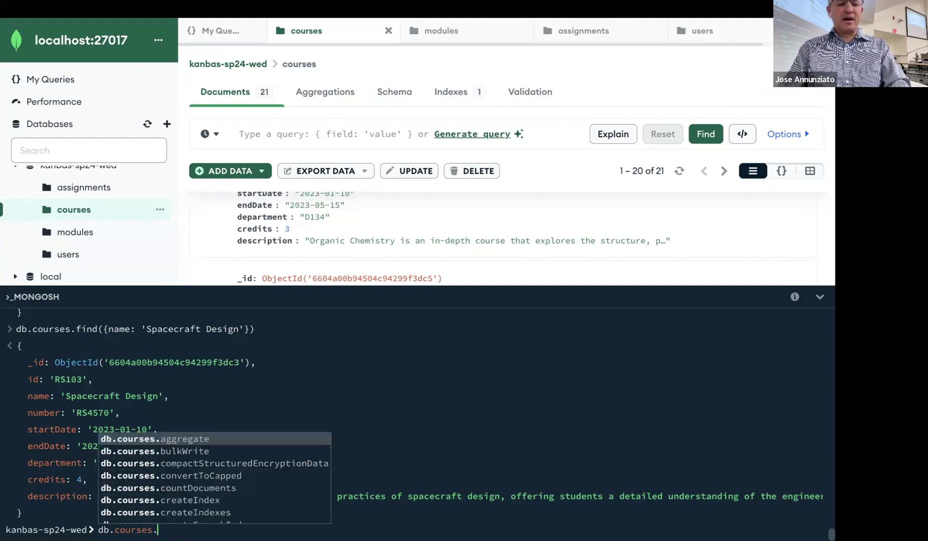
- Look through the completions for courses methods starting with "upd", including updateMany and updateOne, then clear the fragment
{"action": "type", "text": "upd"}
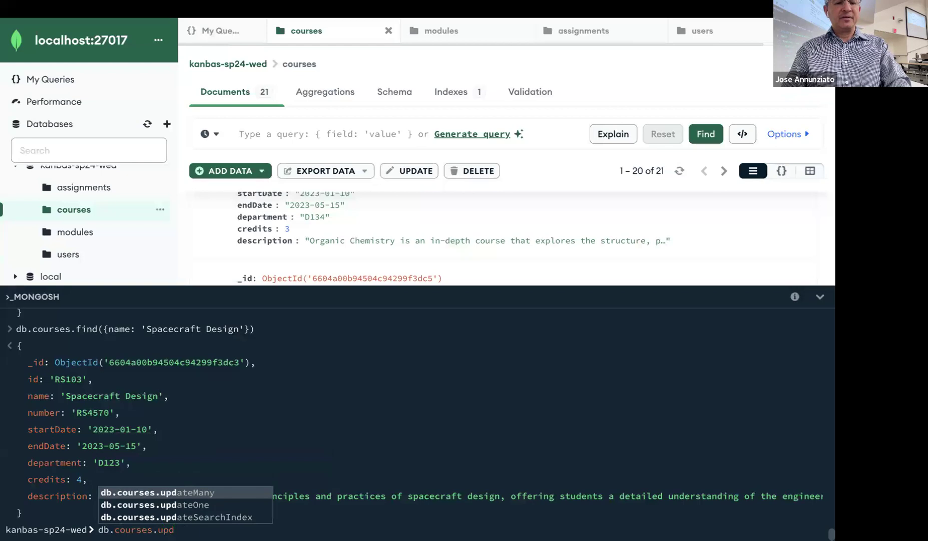
{"action": "key", "text": "Down"}
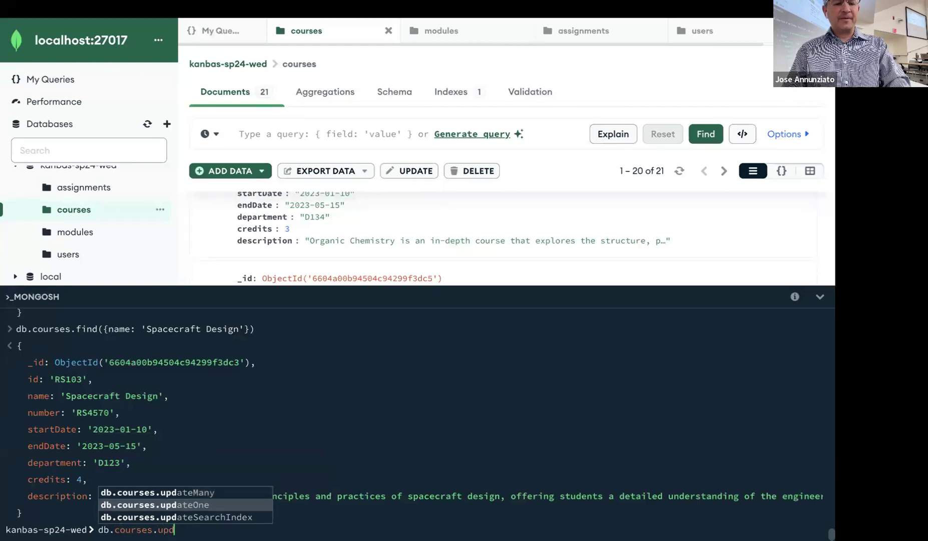
{"action": "key", "text": "BackSpace"}
{"action": "key", "text": "BackSpace"}
- Complete the shell command as db.courses.deleteMany, without parentheses or arguments, and evaluate it
{"action": "type", "text": "dele"}
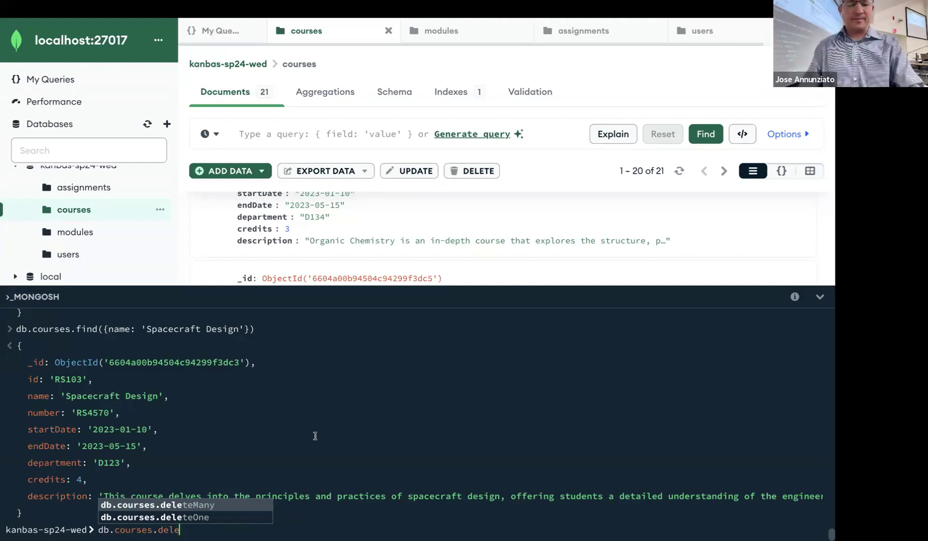
{"action": "key", "text": "Tab"}
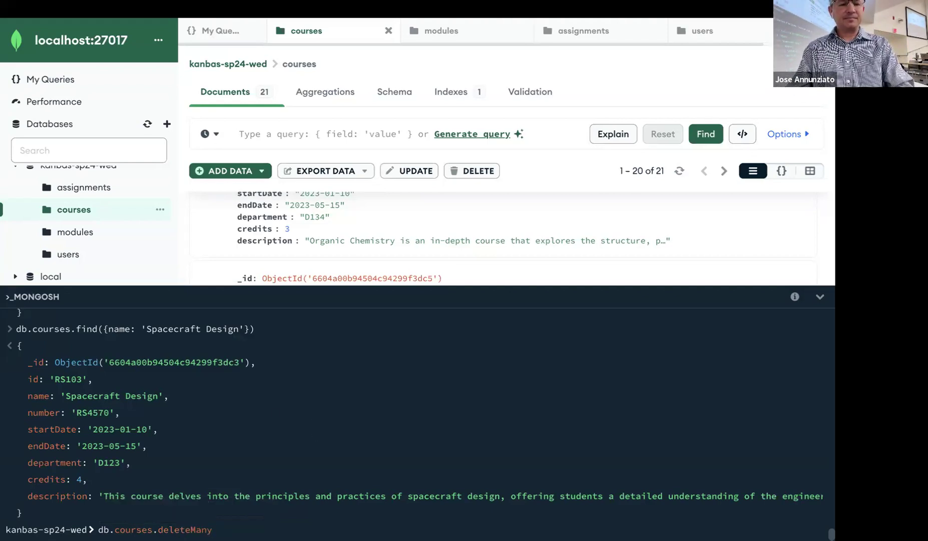
{"action": "key", "text": "Return"}
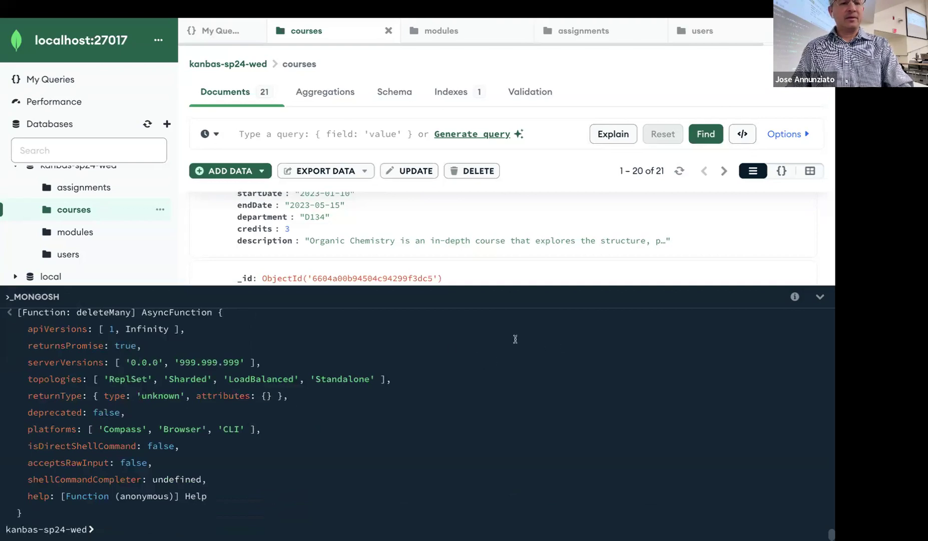
- Collapse the mongosh shell, switch to the WD A6 MONGO - SP24 document in Chrome and view the architecture diagram in section 2
{"action": "left_click", "coordinate": [820, 297]}
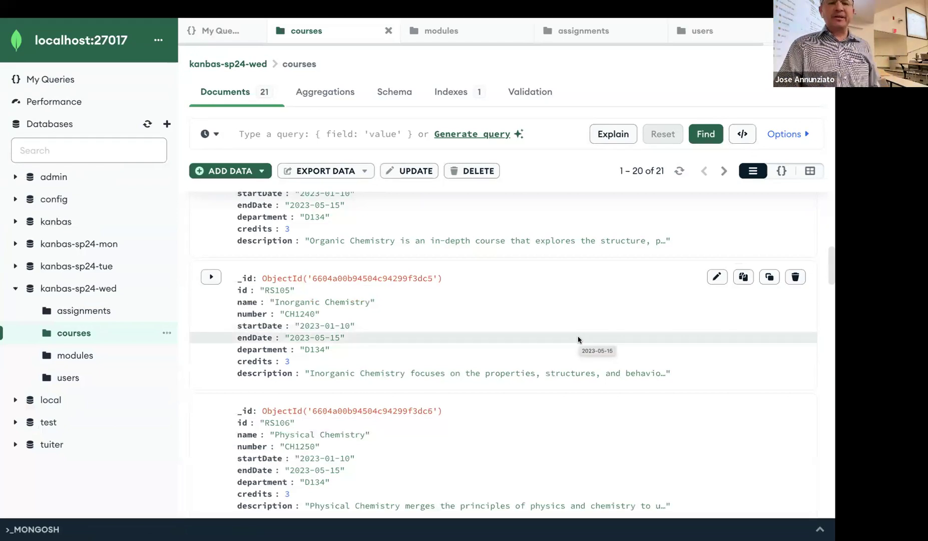
{"action": "key", "text": "ctrl+Up"}
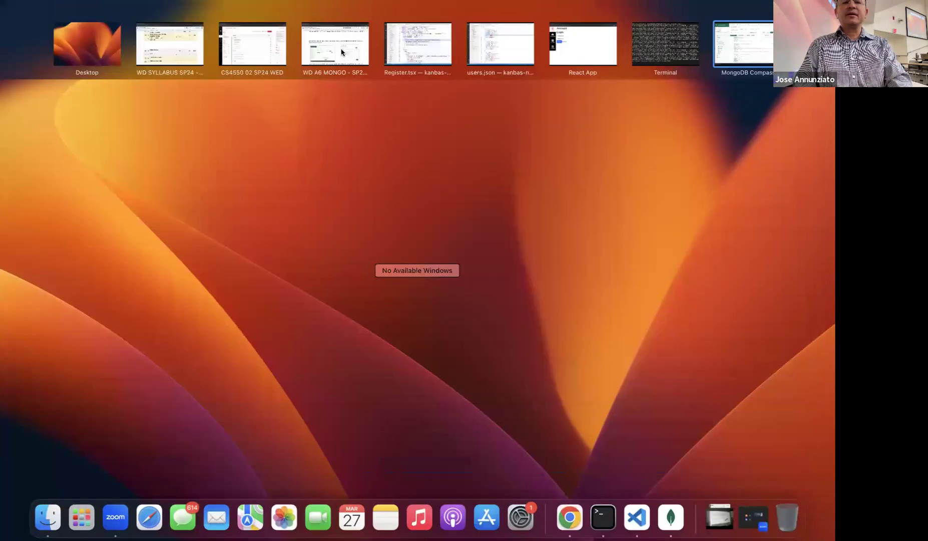
{"action": "left_click", "coordinate": [341, 53]}
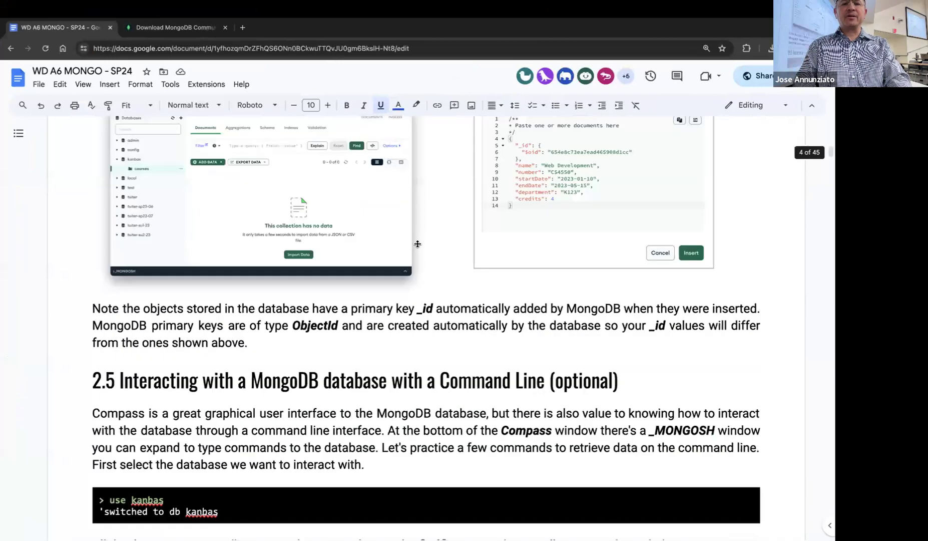
{"action": "scroll", "coordinate": [417, 244], "scroll_direction": "up", "scroll_amount": 20}
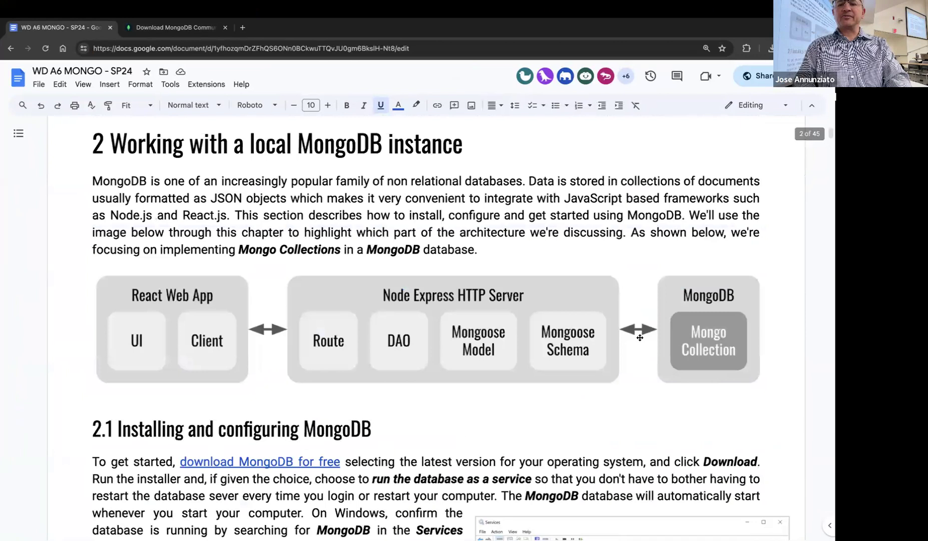